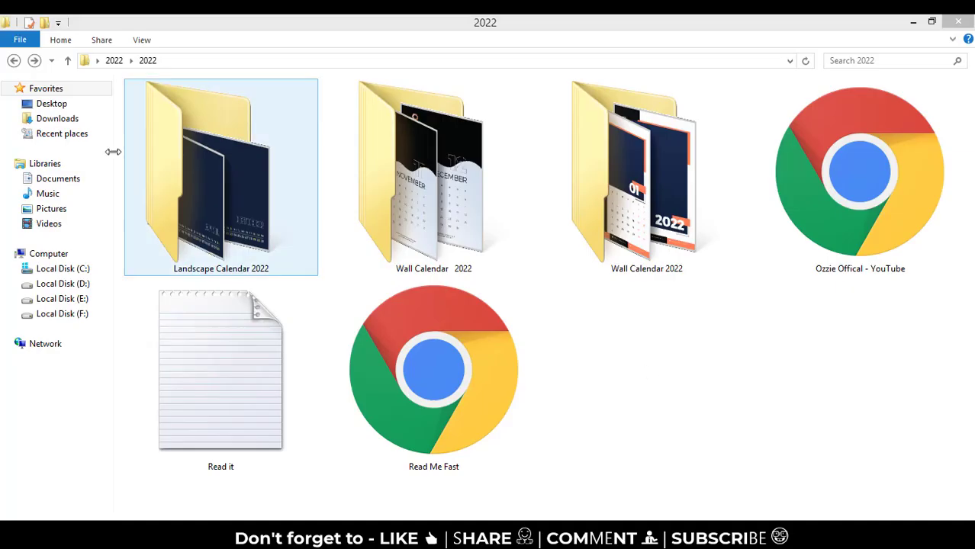
# Browse the Landscape Calendar 2022 folder's PSD pages down to 12_2022
pyautogui.doubleClick(251, 198)
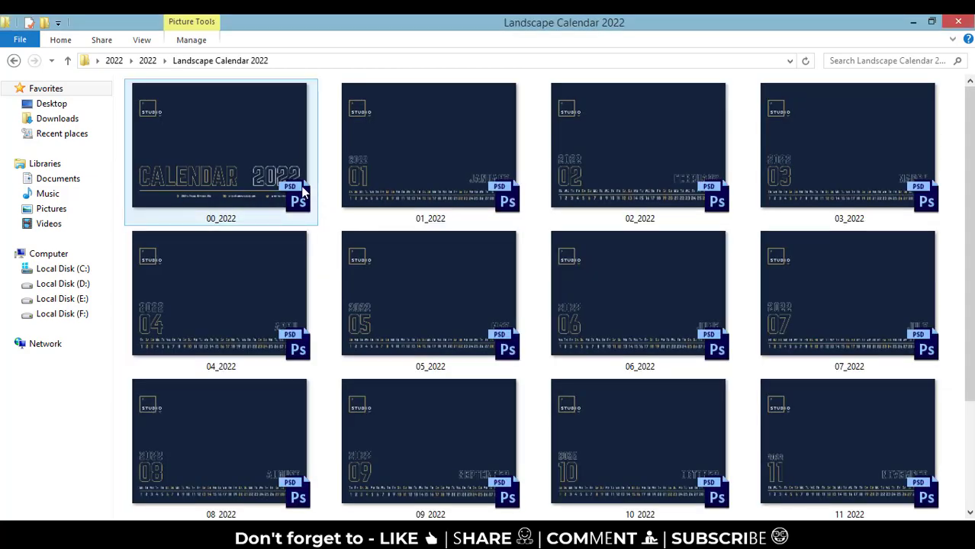
pyautogui.scroll(-2, 303, 193)
pyautogui.click(228, 512)
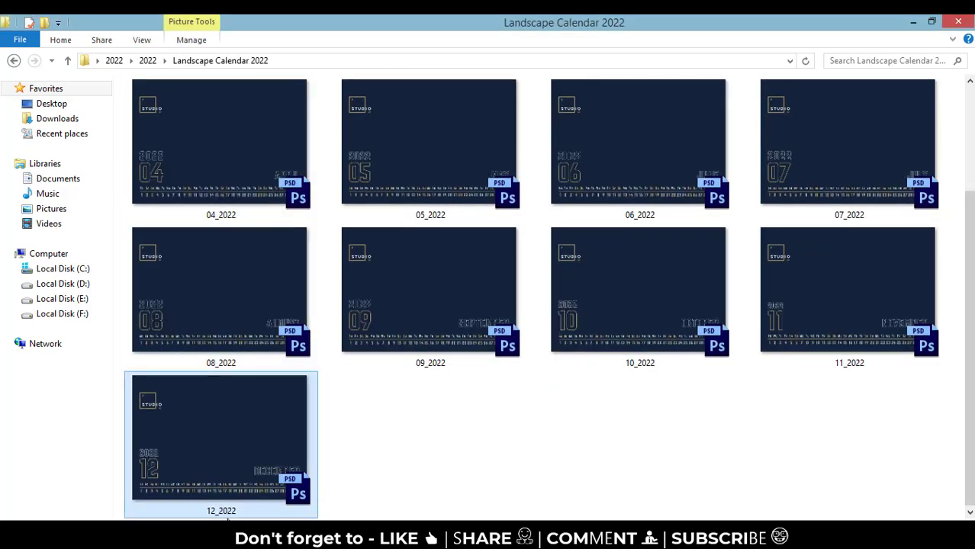
pyautogui.click(14, 61)
# Look through the Wall Calendar 2022 folder's month pages, from JANUARY to AUGUST
pyautogui.doubleClick(440, 186)
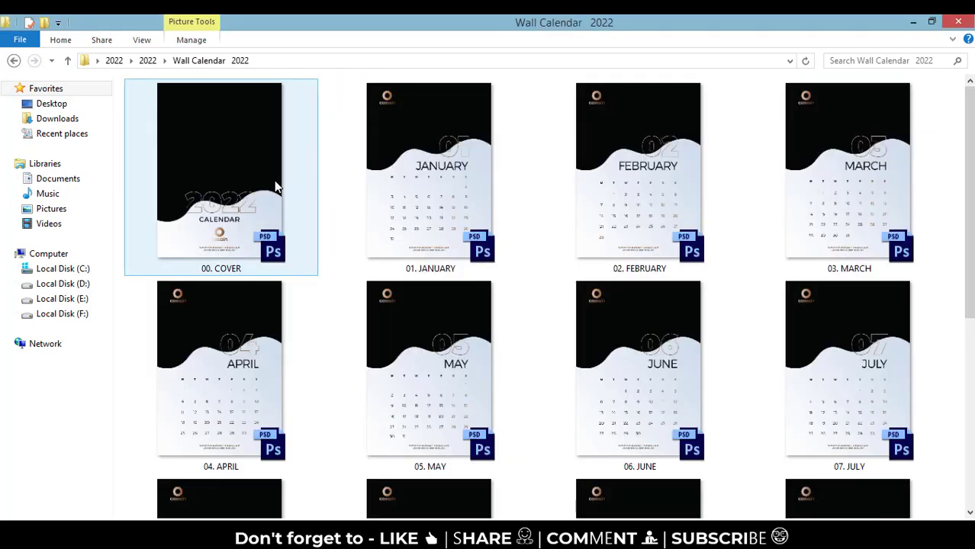
pyautogui.scroll(-5, 278, 229)
pyautogui.click(221, 228)
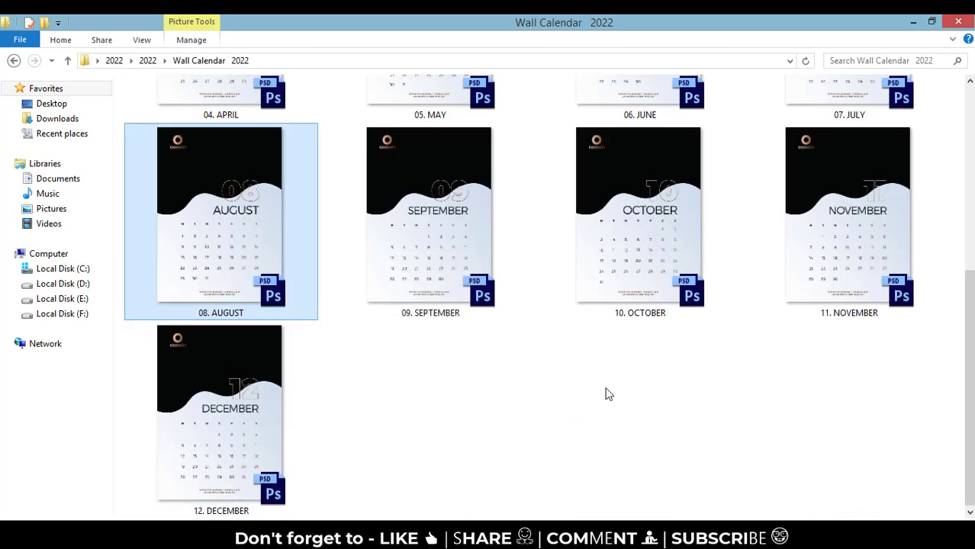
pyautogui.scroll(5, 607, 392)
pyautogui.click(388, 229)
pyautogui.press('Left')
pyautogui.press('Right')
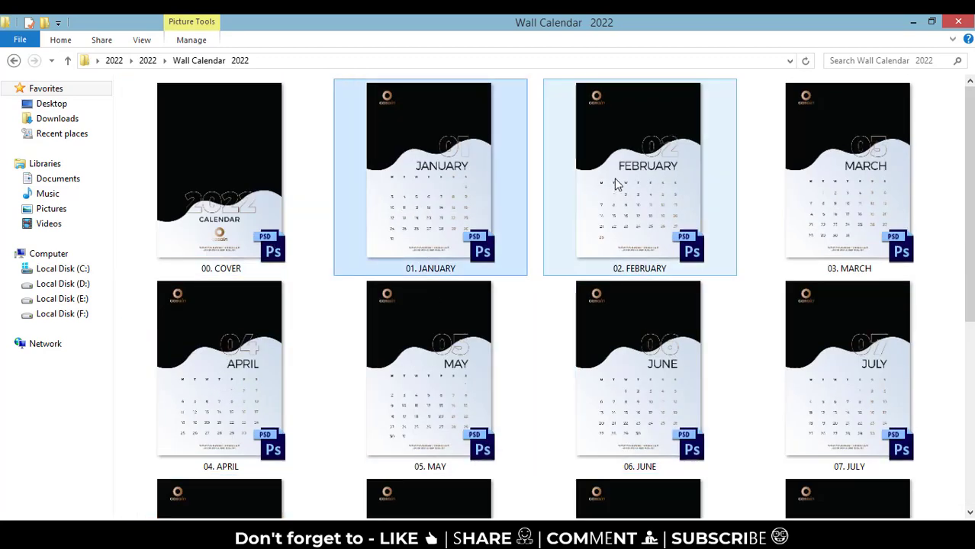
pyautogui.click(615, 183)
pyautogui.click(14, 61)
# Scroll through the second Wall Calendar 2022 folder's month pages
pyautogui.doubleClick(641, 168)
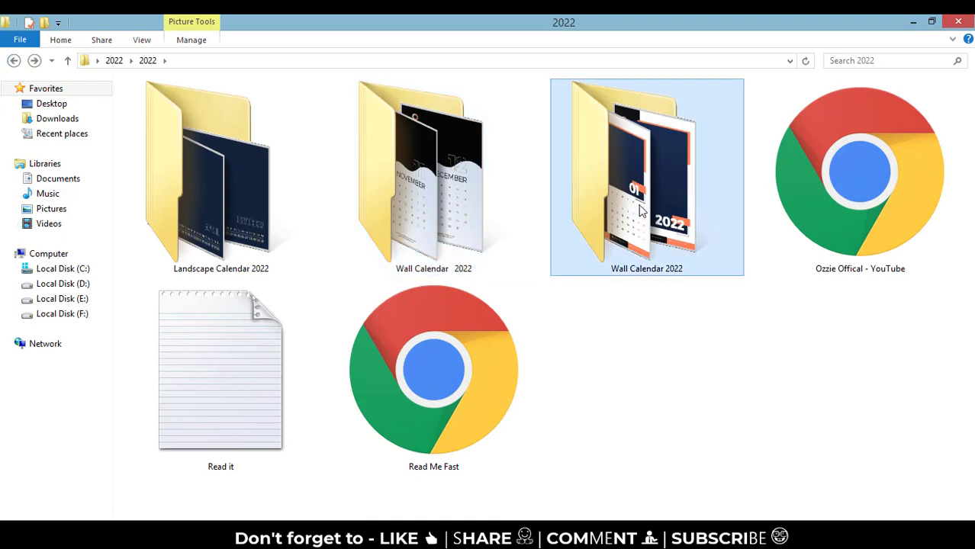
pyautogui.click(441, 197)
pyautogui.scroll(-5, 556, 344)
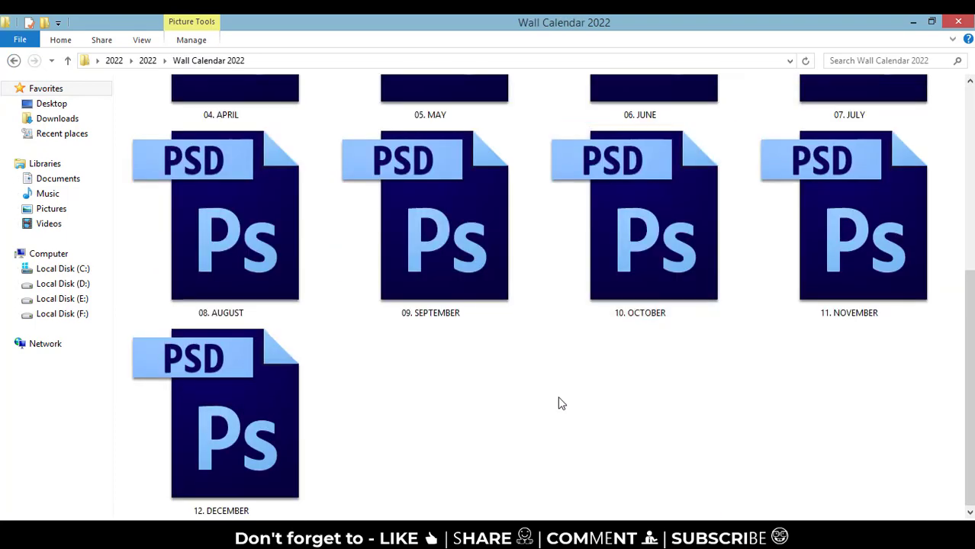
pyautogui.scroll(5, 546, 458)
pyautogui.scroll(-2, 556, 396)
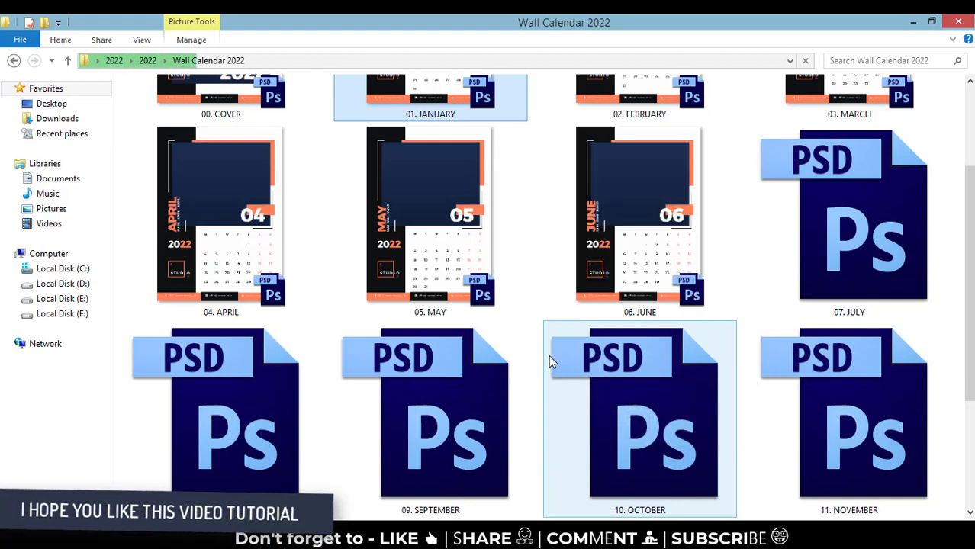
pyautogui.scroll(-3, 537, 363)
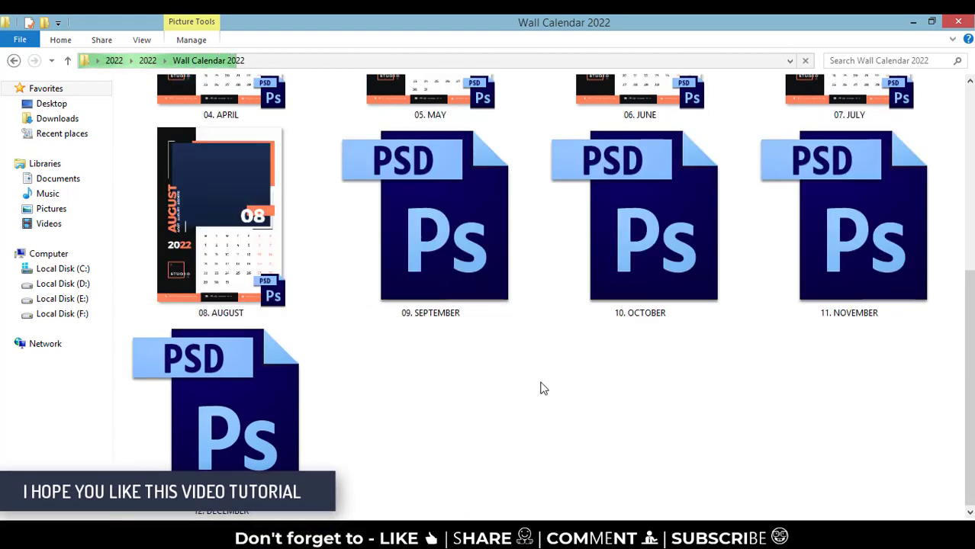
pyautogui.scroll(2, 543, 439)
pyautogui.scroll(-2, 544, 441)
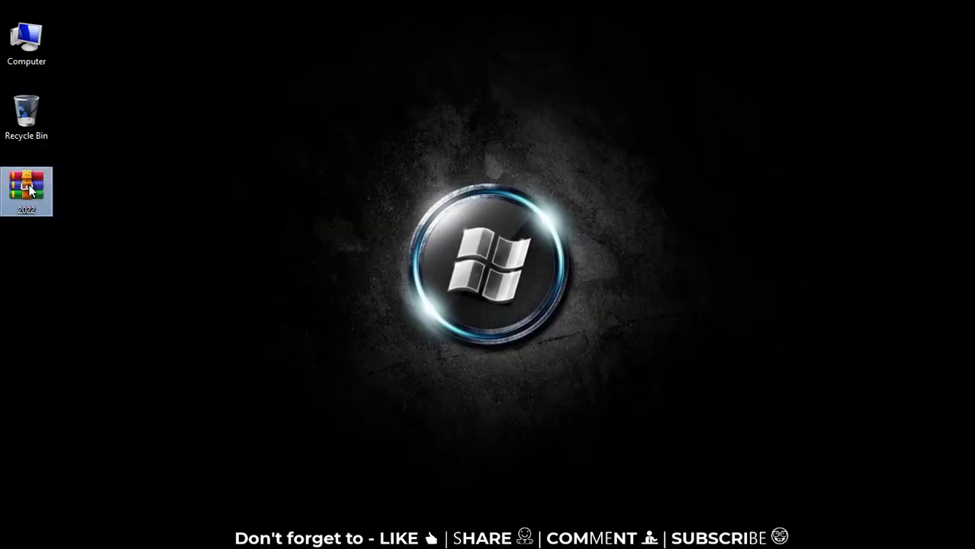
# Extract 2022.rar into Desktop\2022 and refresh the desktop
pyautogui.rightClick(36, 191)
pyautogui.click(135, 231)
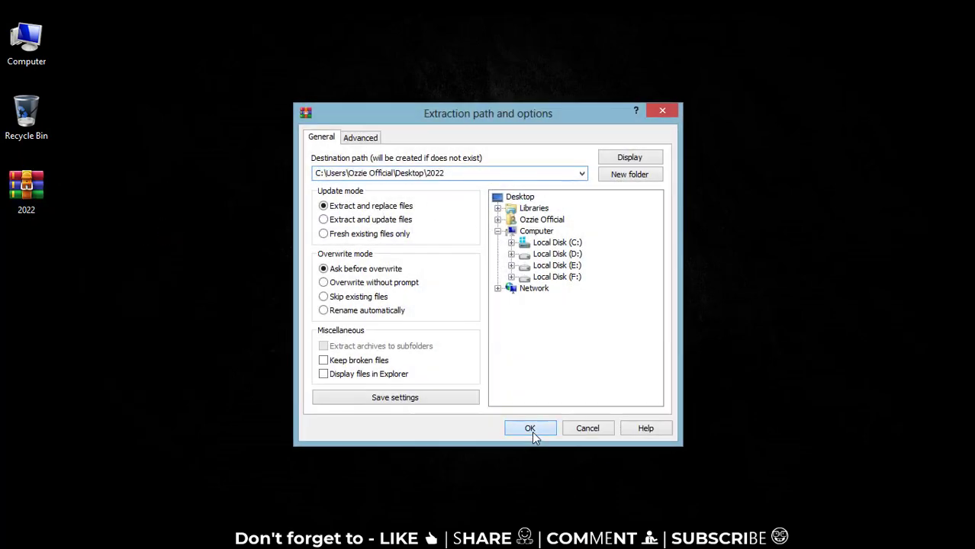
pyautogui.click(530, 428)
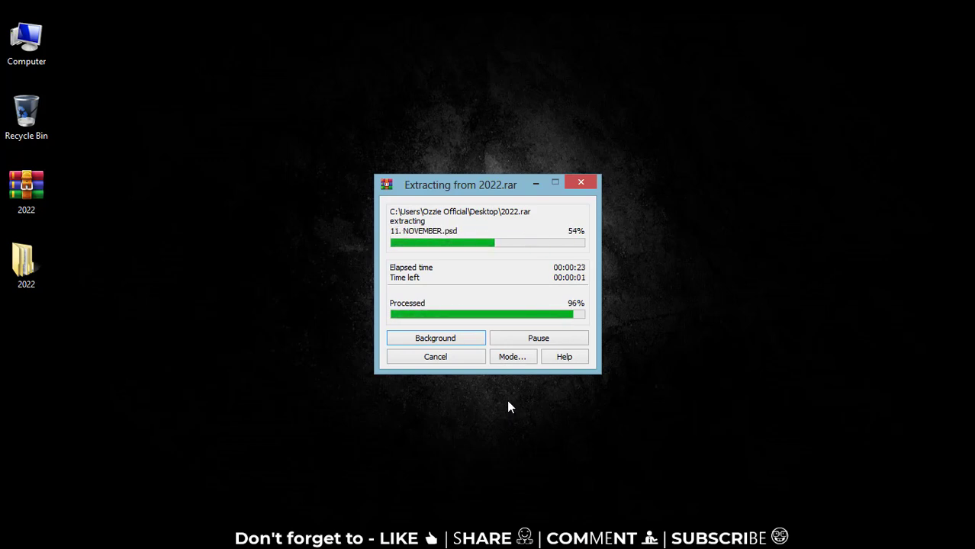
pyautogui.rightClick(290, 250)
pyautogui.click(319, 295)
pyautogui.rightClick(310, 276)
# Open the extracted 2022 > 2022 folder and view it as extra-large icons
pyautogui.click(335, 317)
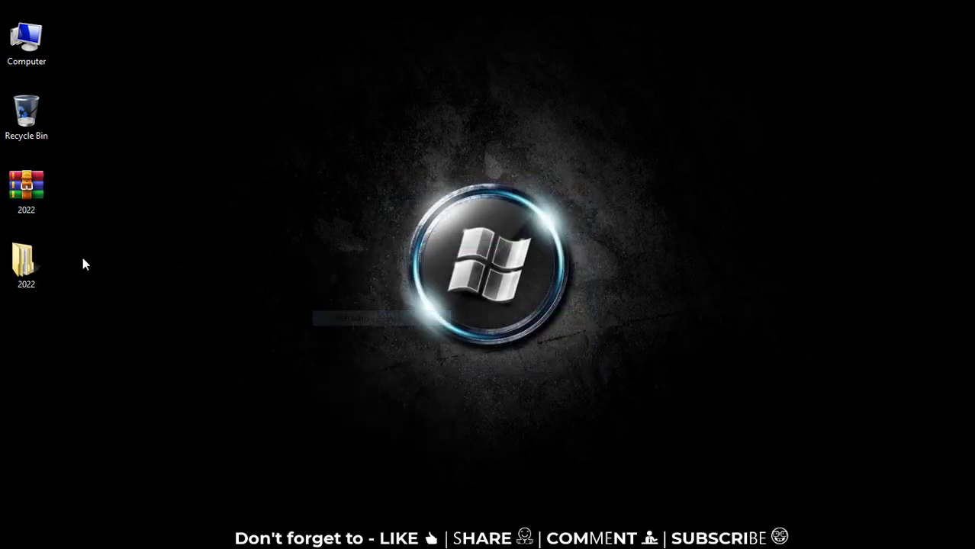
pyautogui.doubleClick(21, 276)
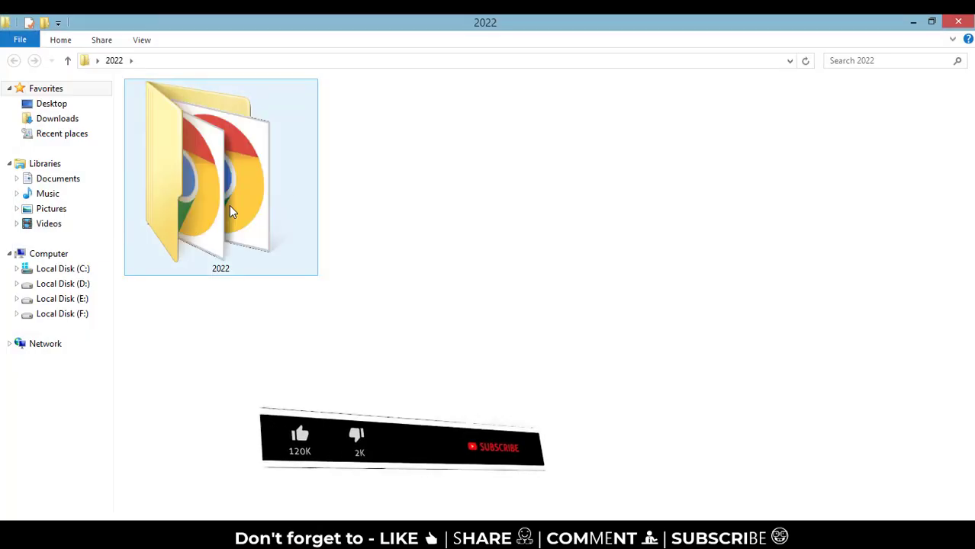
pyautogui.doubleClick(230, 207)
pyautogui.rightClick(257, 266)
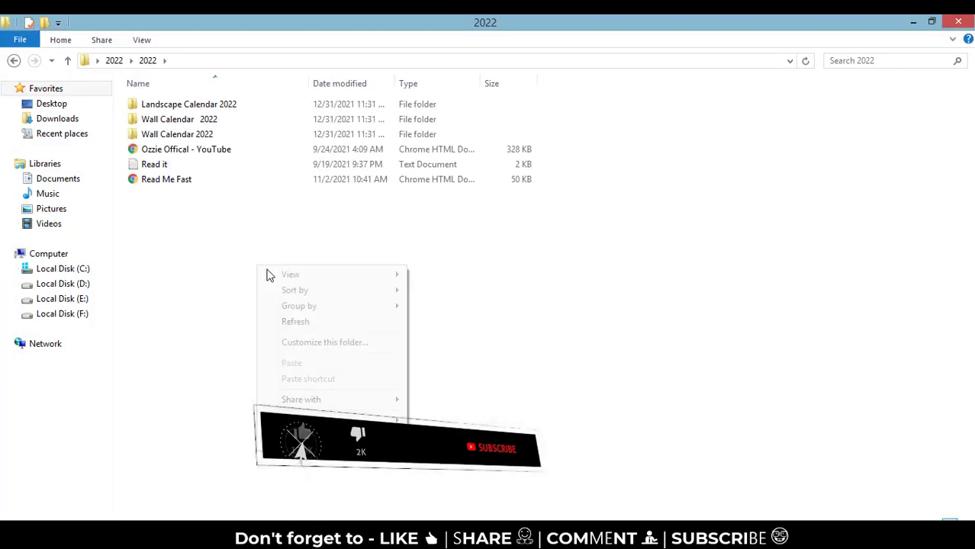
pyautogui.moveTo(331, 275)
pyautogui.click(459, 275)
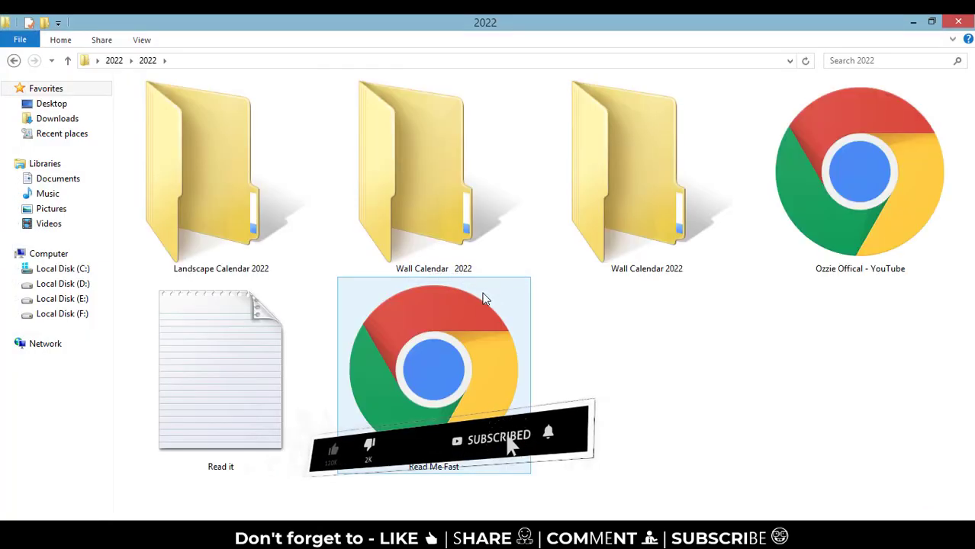
# Show Landscape Calendar 2022's pages as extra-large thumbnails and browse 00_2022 to 06_2022
pyautogui.doubleClick(192, 218)
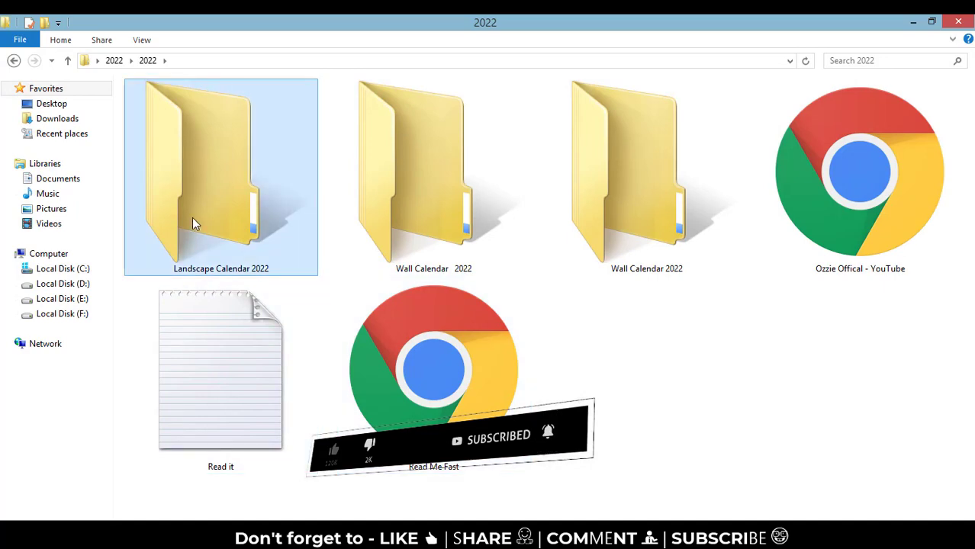
pyautogui.rightClick(403, 192)
pyautogui.moveTo(458, 201)
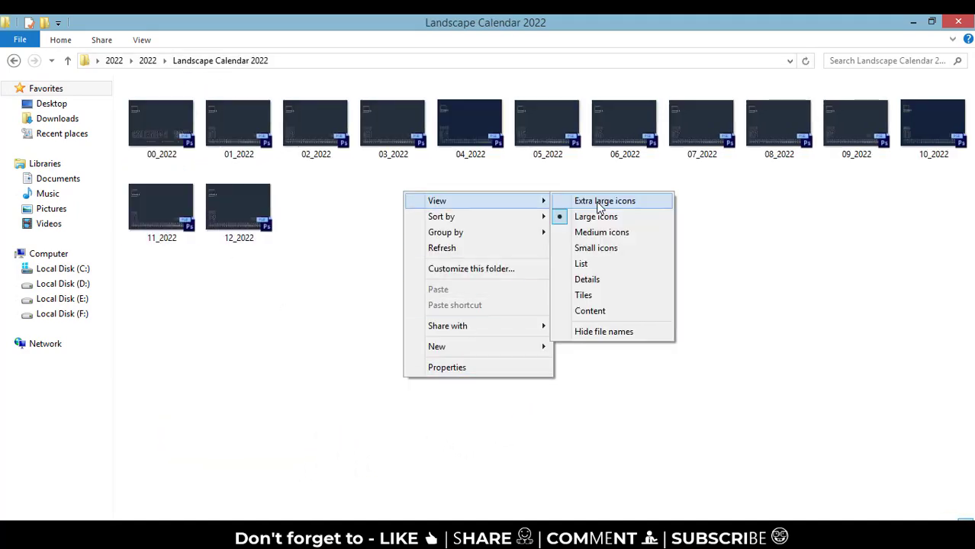
pyautogui.click(600, 202)
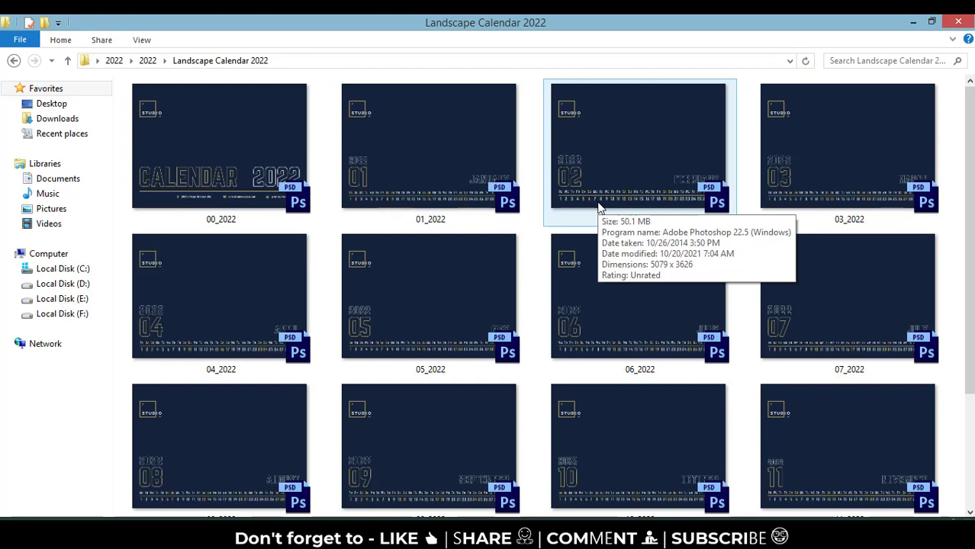
pyautogui.click(174, 163)
pyautogui.click(591, 191)
pyautogui.press('Down')
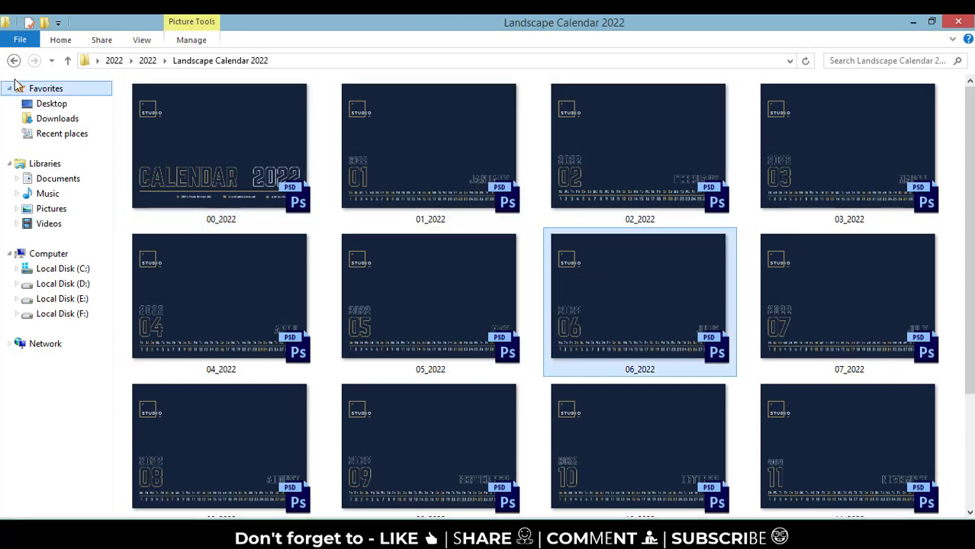
# Back in the 2022 folder, review its folders and files, then reenter Landscape Calendar 2022
pyautogui.click(13, 60)
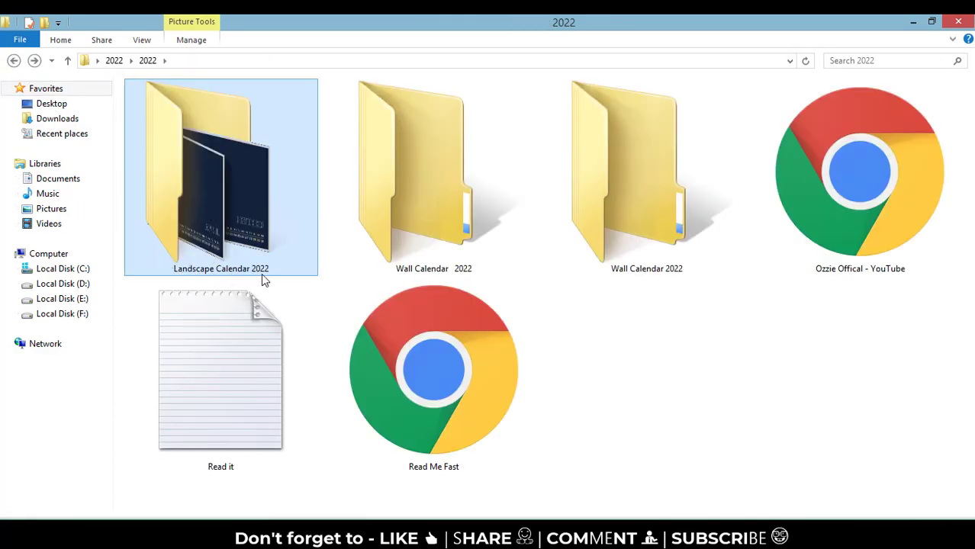
pyautogui.click(428, 272)
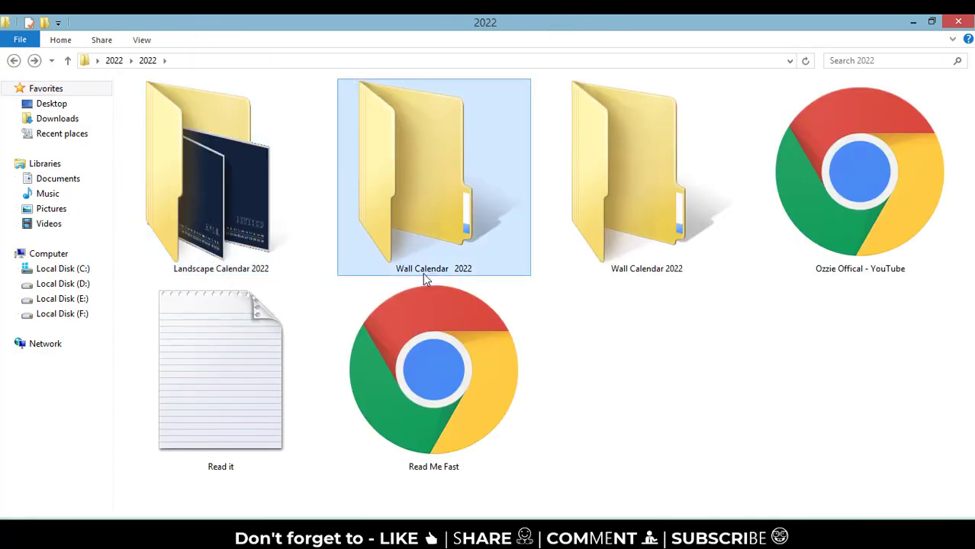
pyautogui.click(630, 270)
pyautogui.click(866, 218)
pyautogui.click(483, 366)
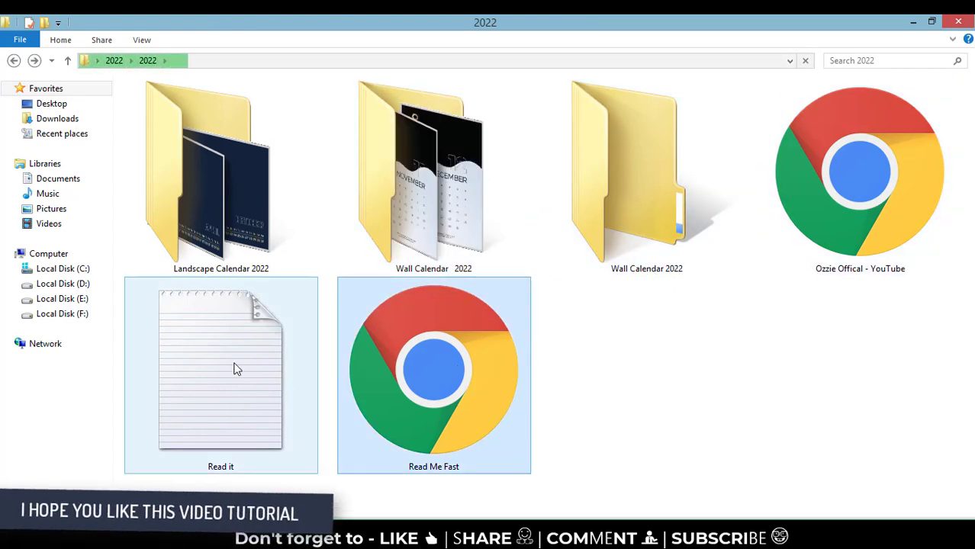
pyautogui.click(235, 366)
pyautogui.doubleClick(237, 213)
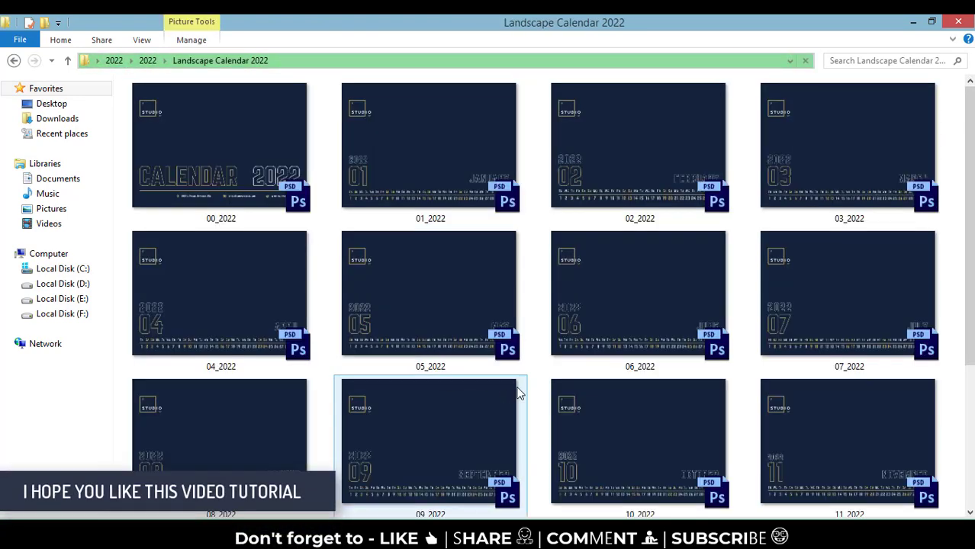
# Open 00_2022.psd in Photoshop, keeping its layers and dismissing the missing-fonts warning
pyautogui.rightClick(210, 164)
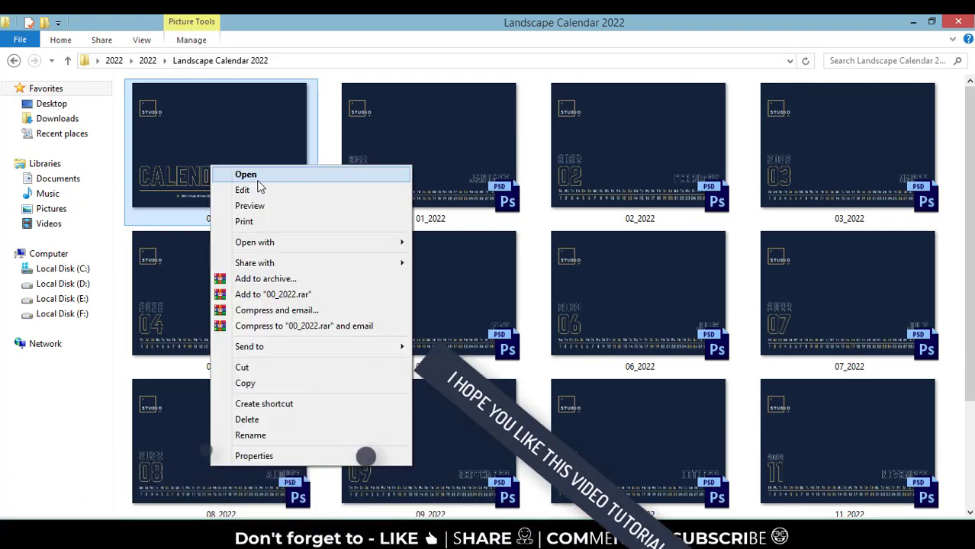
pyautogui.click(257, 180)
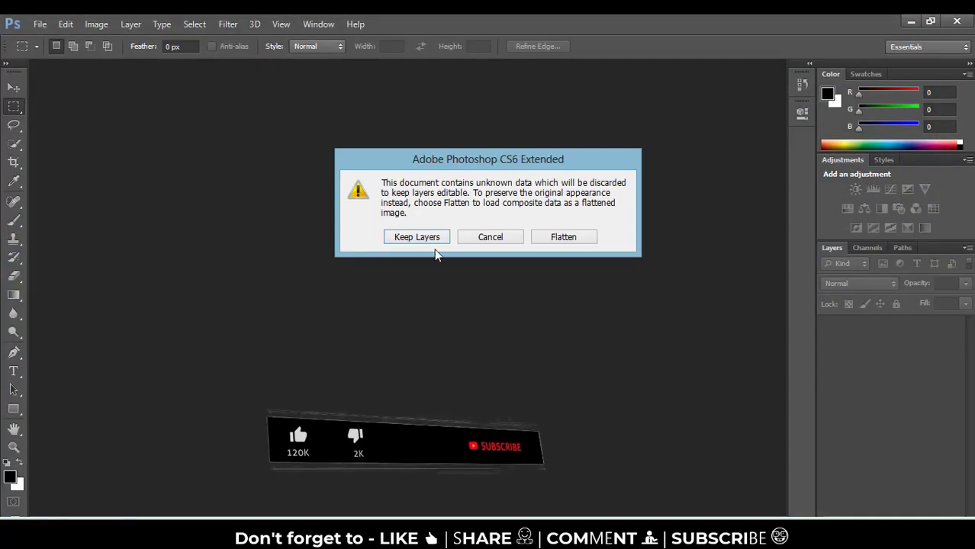
pyautogui.click(391, 235)
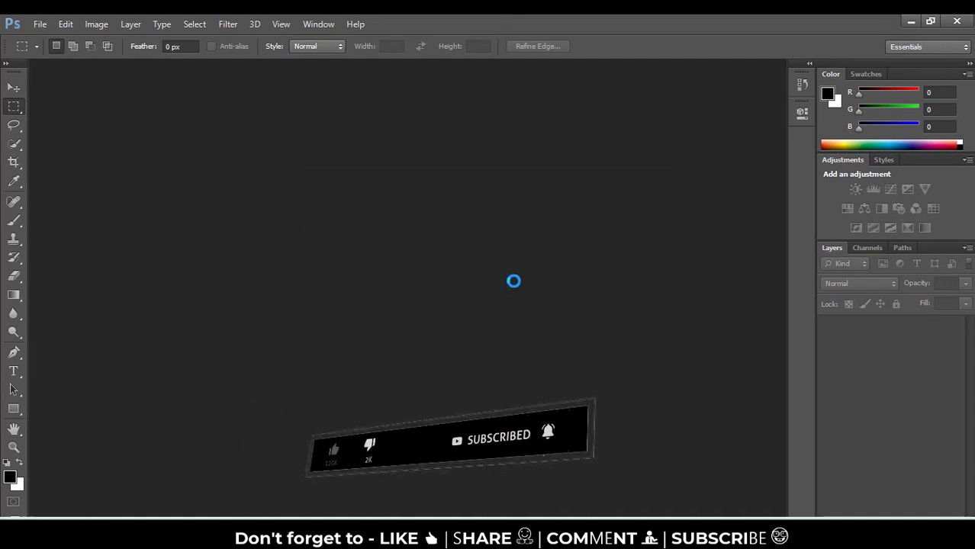
pyautogui.press('Return')
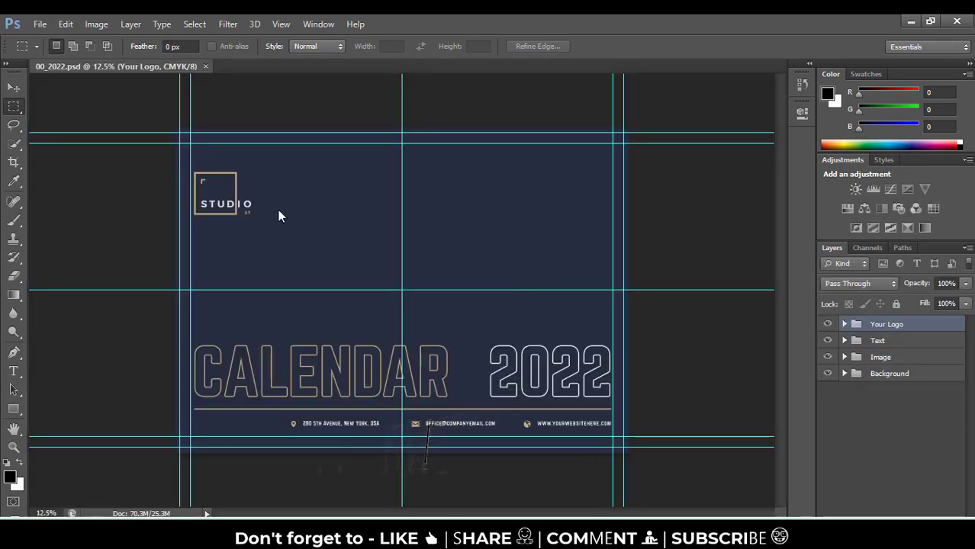
# Check the groups' visibility, then open the Your Logo Here smart object from Your Logo
pyautogui.click(828, 324)
pyautogui.click(828, 374)
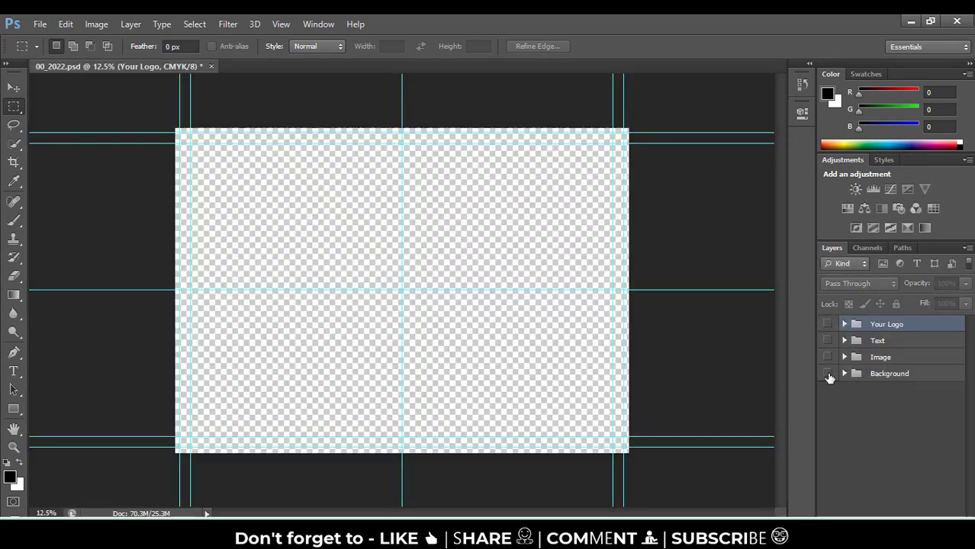
pyautogui.click(827, 374)
pyautogui.click(828, 340)
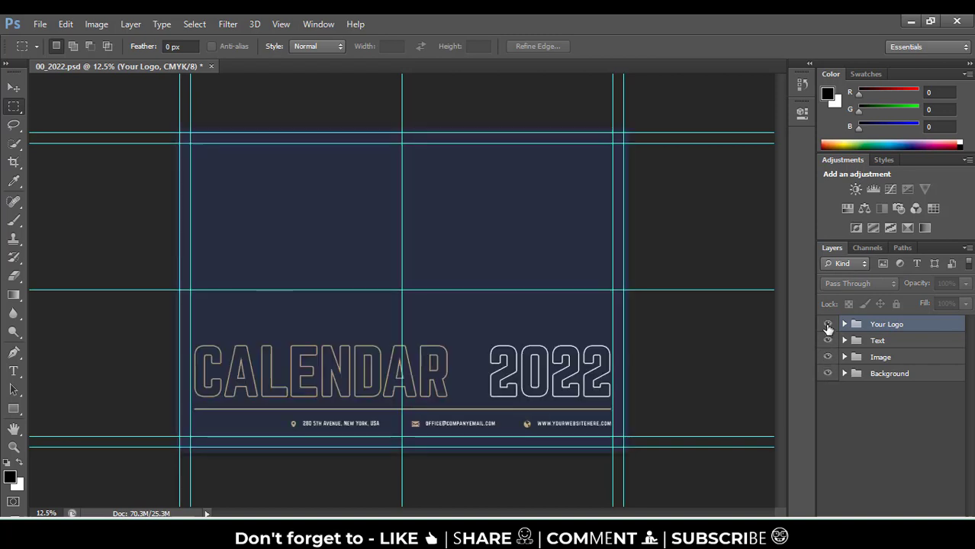
pyautogui.click(844, 325)
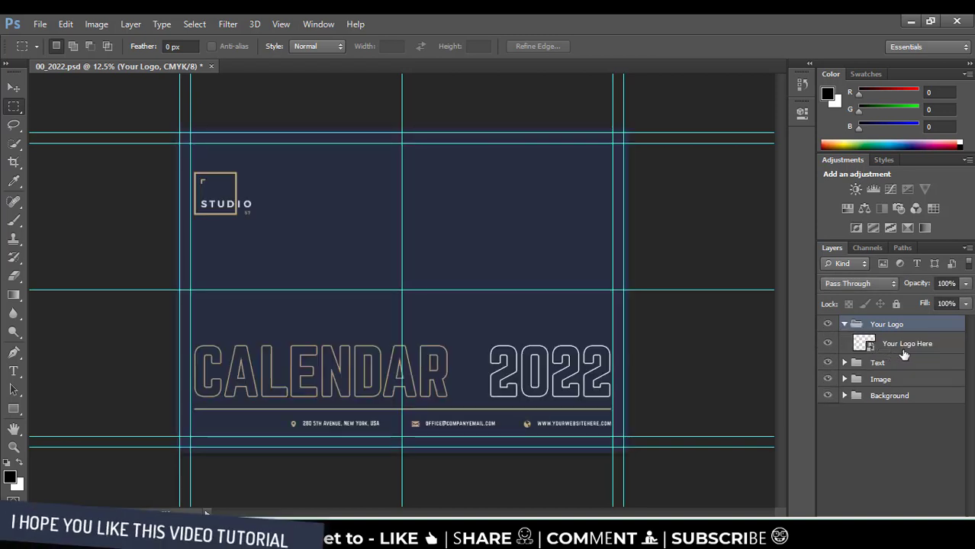
pyautogui.doubleClick(866, 345)
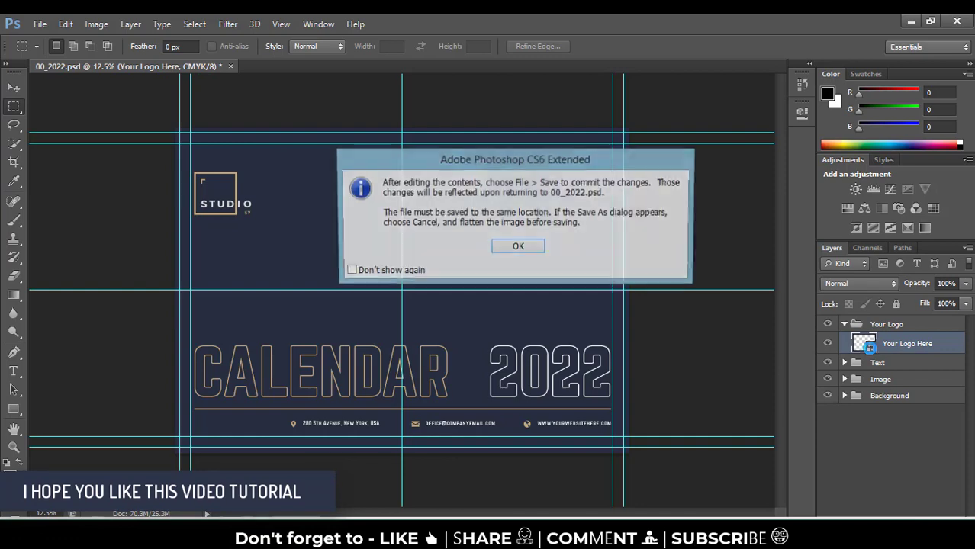
pyautogui.click(518, 248)
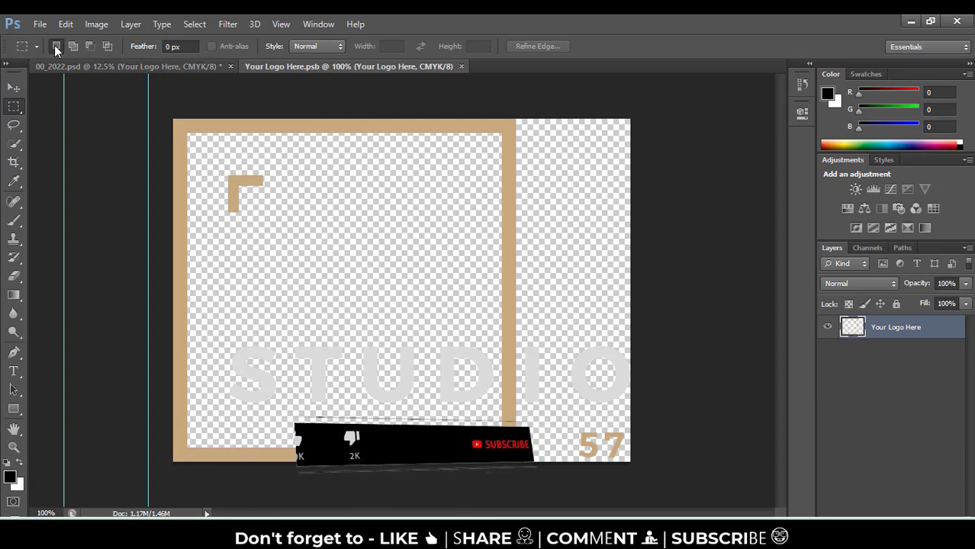
# Place a JPG from Local Disk (E:), then cancel the wrong Urdu-text image
pyautogui.click(40, 24)
pyautogui.click(68, 259)
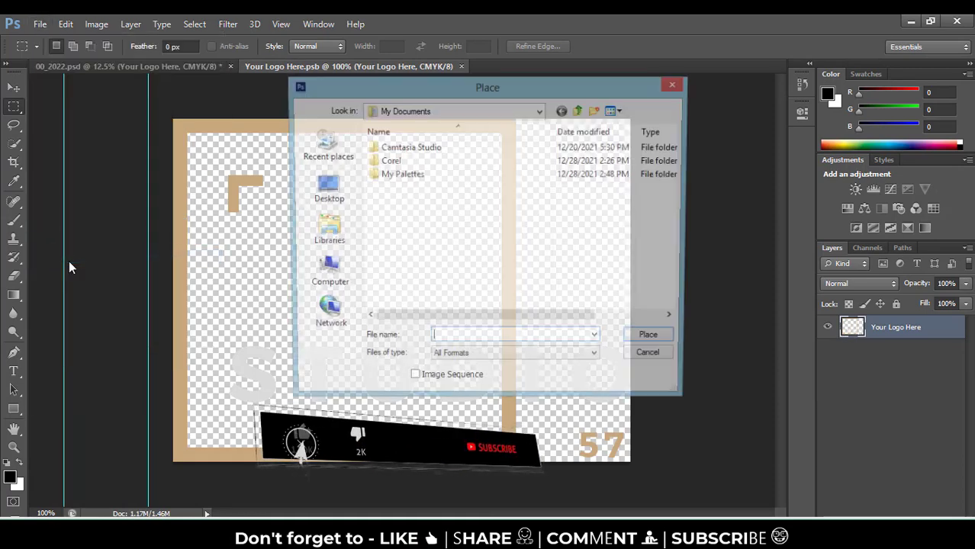
pyautogui.click(356, 267)
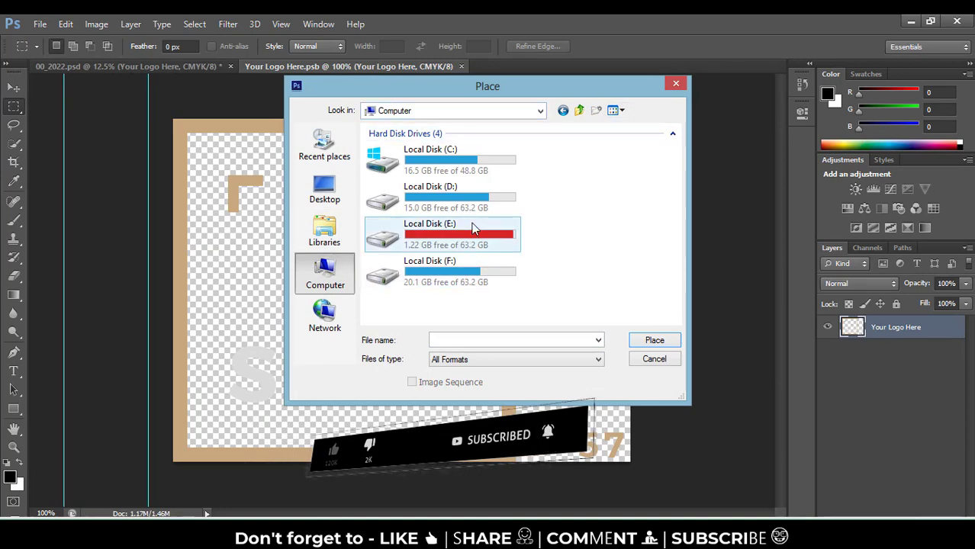
pyautogui.doubleClick(460, 243)
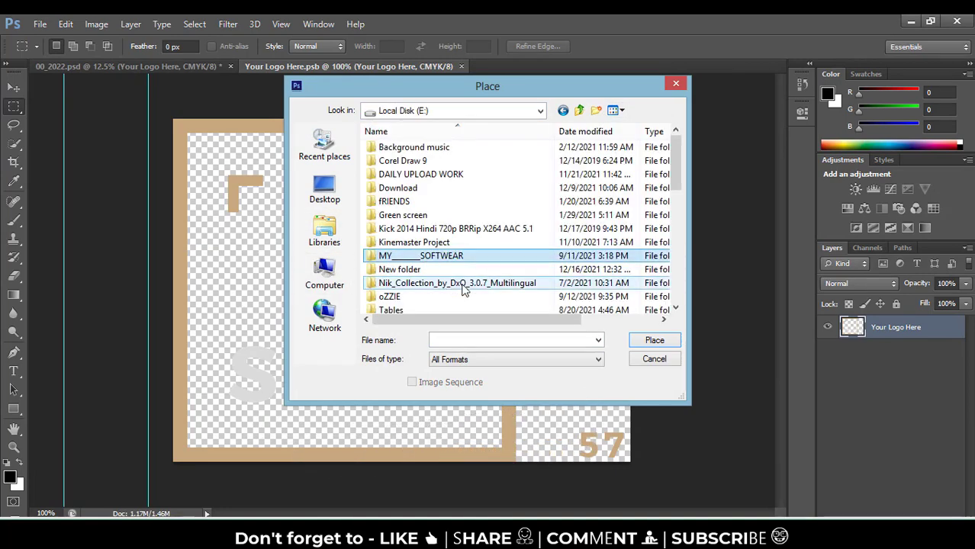
pyautogui.scroll(-4, 463, 292)
pyautogui.doubleClick(458, 269)
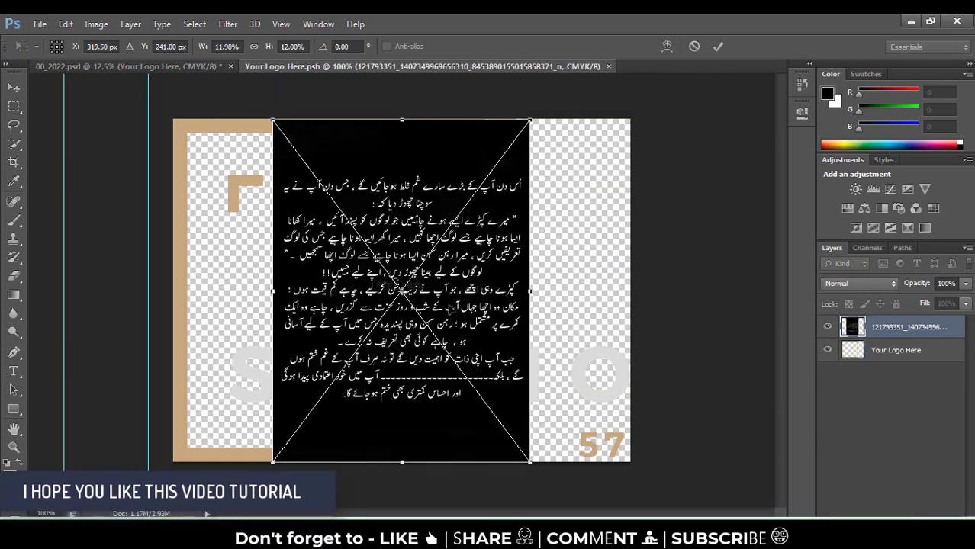
pyautogui.press('Escape')
# Place the youtube channel art image, browsing the files as large icons
pyautogui.click(40, 24)
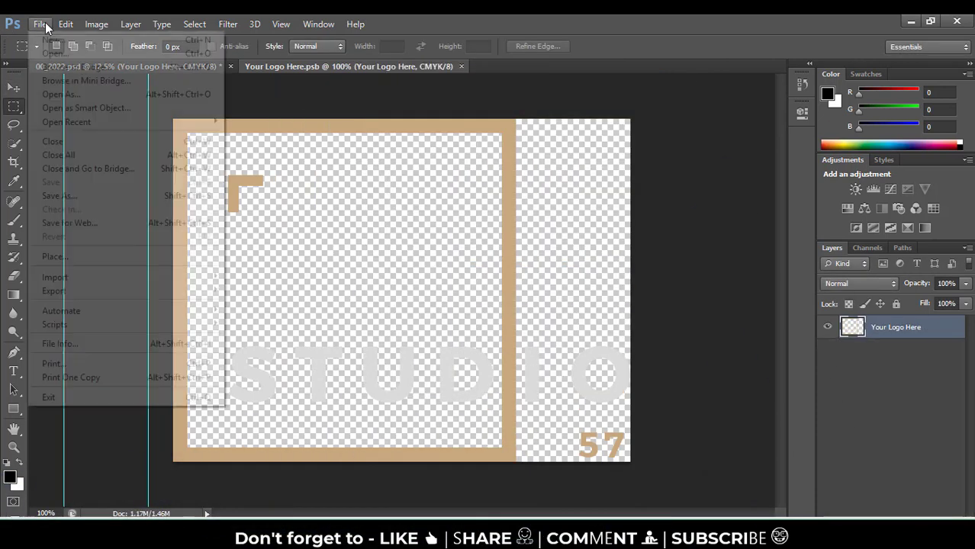
pyautogui.click(66, 256)
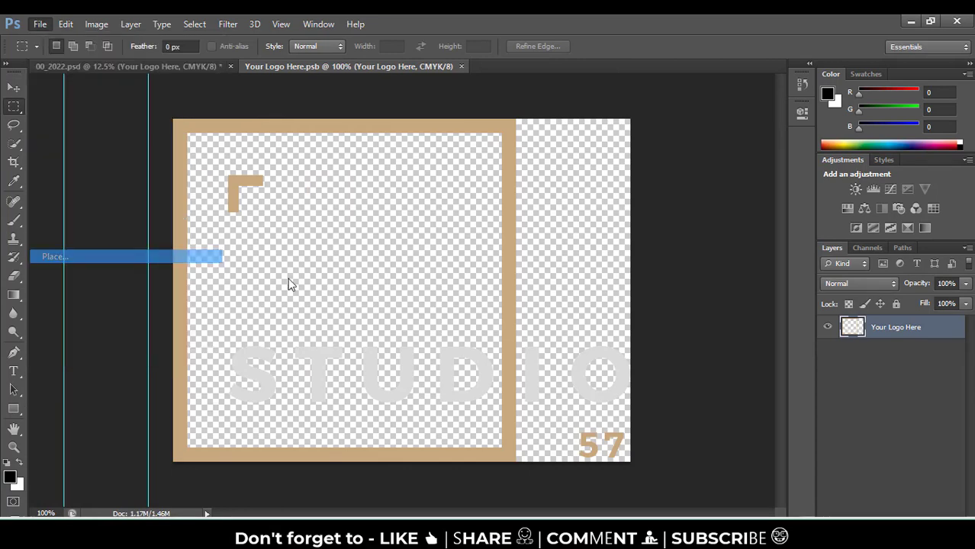
pyautogui.click(463, 300)
pyautogui.scroll(-4, 464, 299)
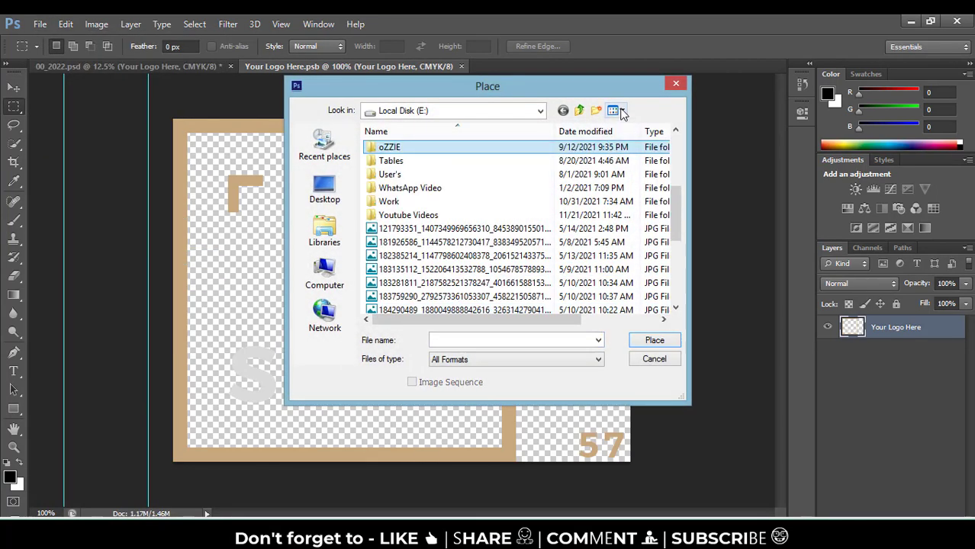
pyautogui.click(615, 111)
pyautogui.click(648, 126)
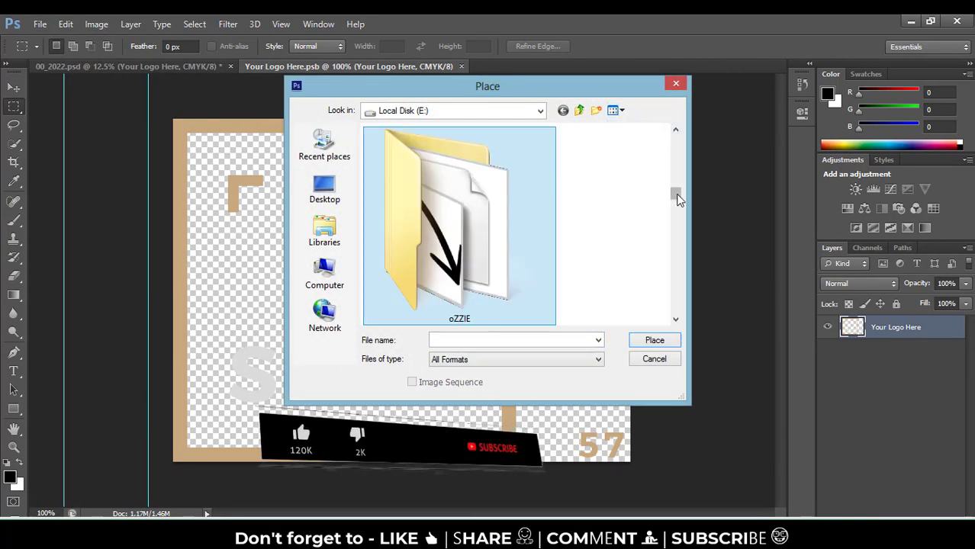
pyautogui.click(616, 111)
pyautogui.click(632, 144)
pyautogui.moveTo(677, 187); pyautogui.dragTo(672, 312)
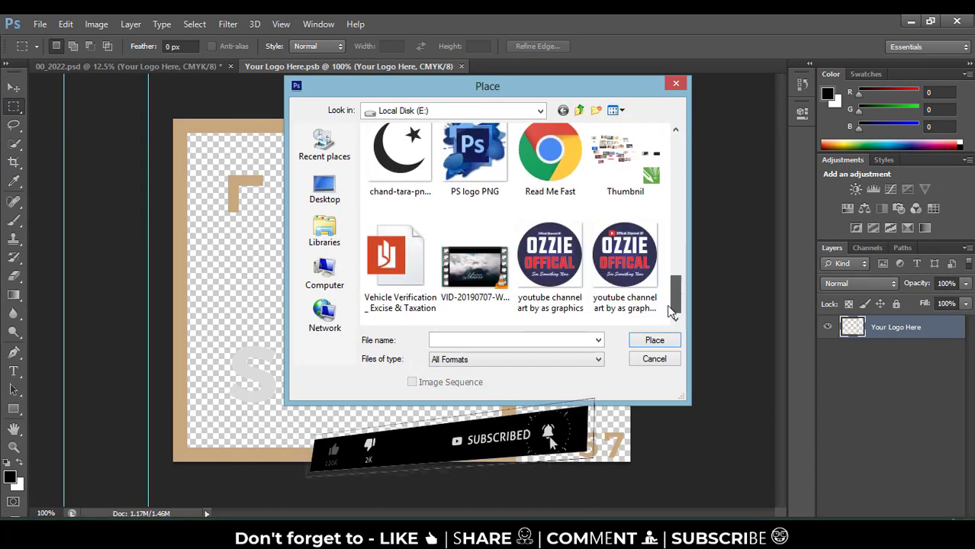
pyautogui.doubleClick(549, 260)
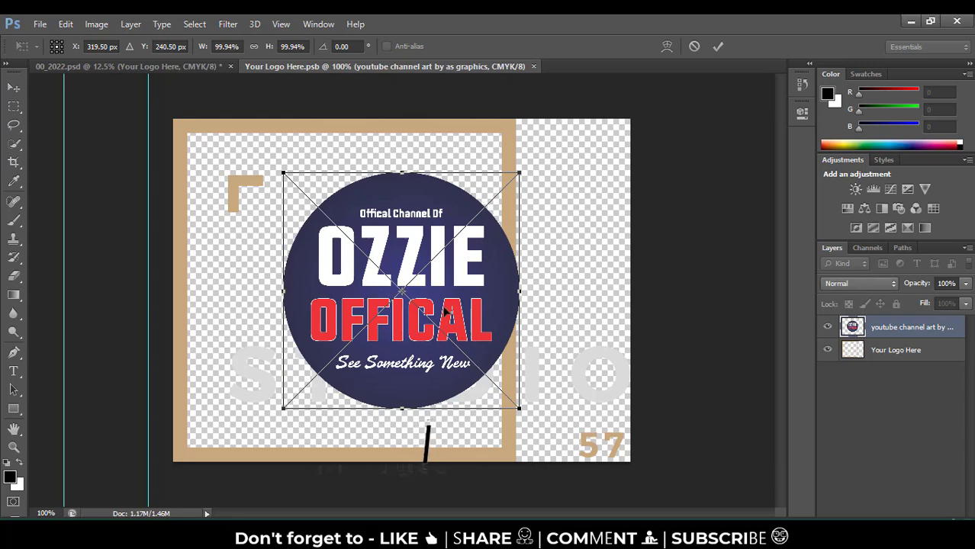
# Scale the placed logo to 71.26%, centre it at the frame's top, and commit
pyautogui.moveTo(446, 313); pyautogui.dragTo(375, 282)
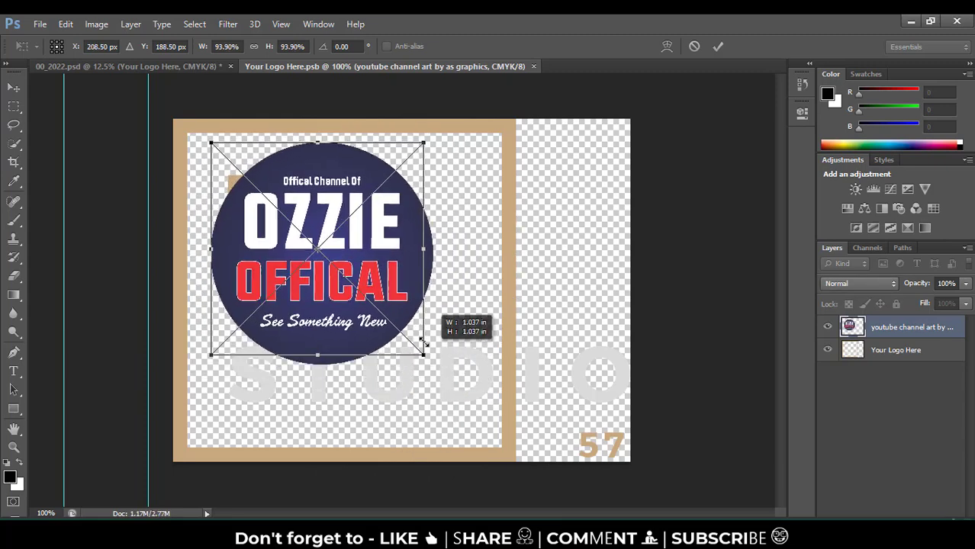
pyautogui.moveTo(446, 381); pyautogui.dragTo(382, 309)
pyautogui.moveTo(331, 276); pyautogui.dragTo(428, 279)
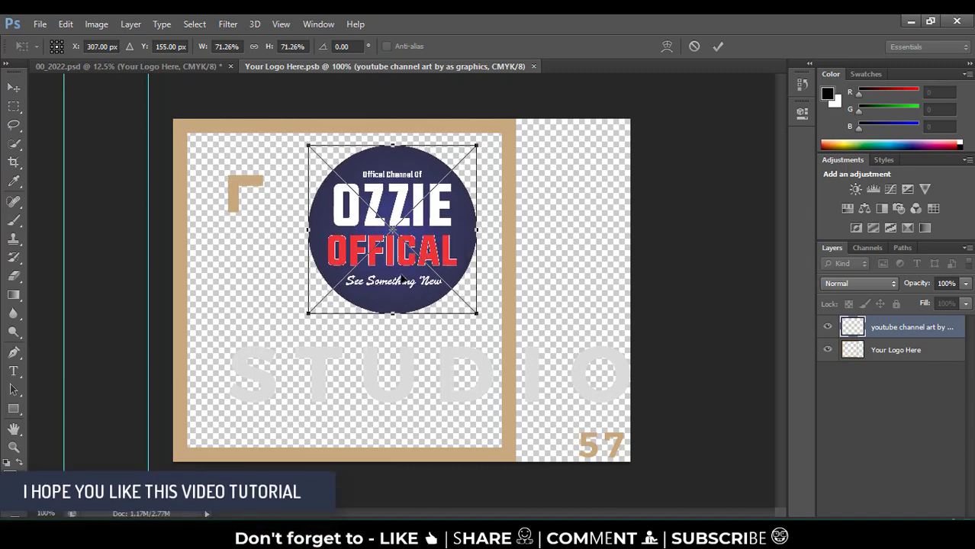
pyautogui.click(720, 46)
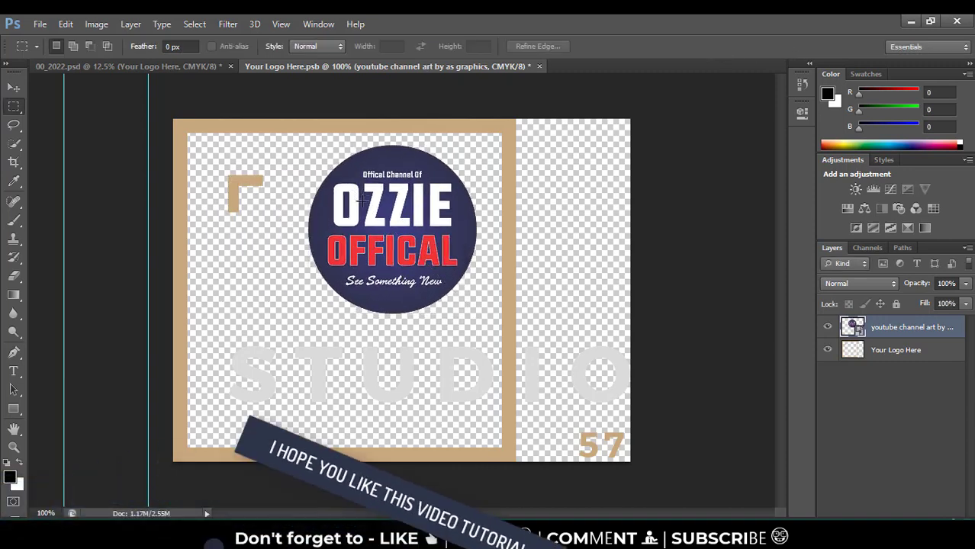
pyautogui.click(540, 67)
# Save the logo into the cover, then retype the CALENDAR title layer as test text 'fgcdgvc'
pyautogui.click(412, 221)
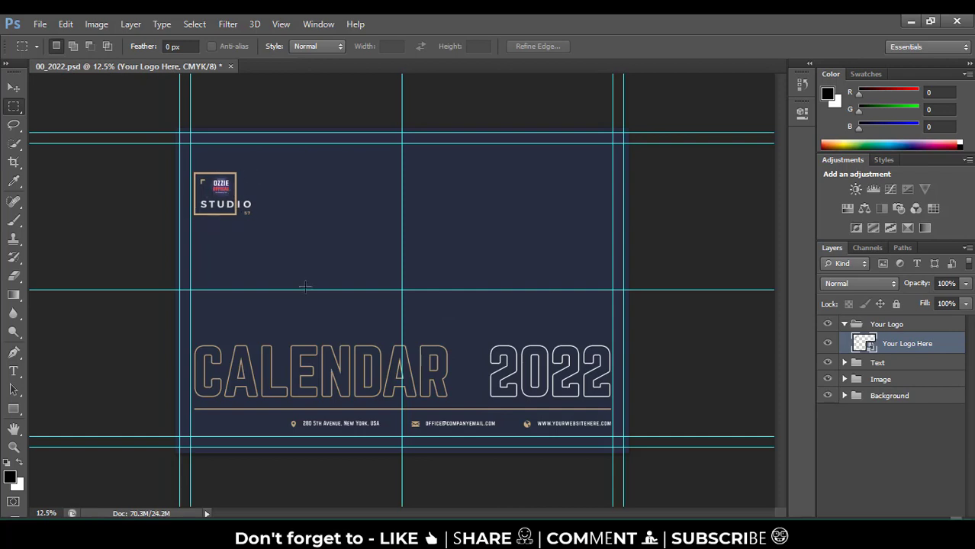
pyautogui.click(844, 363)
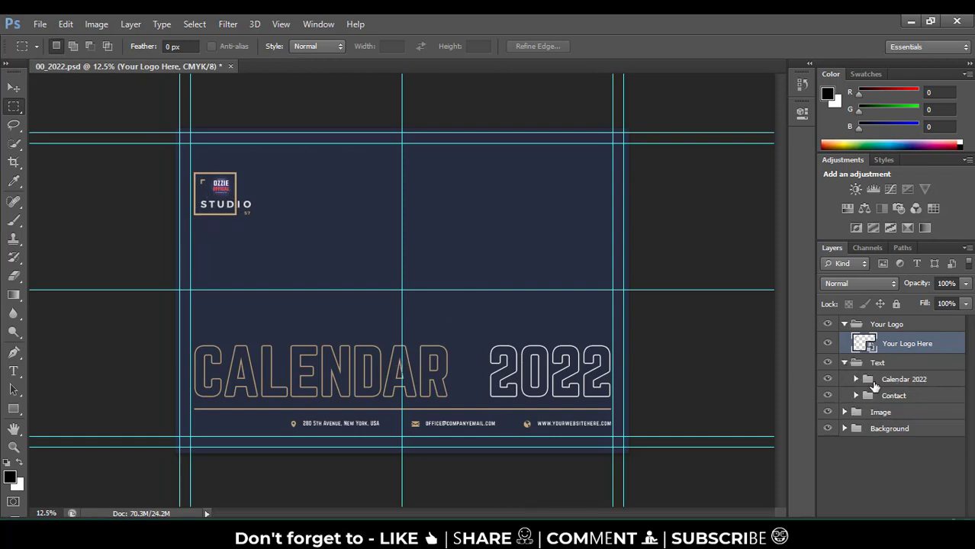
pyautogui.click(855, 379)
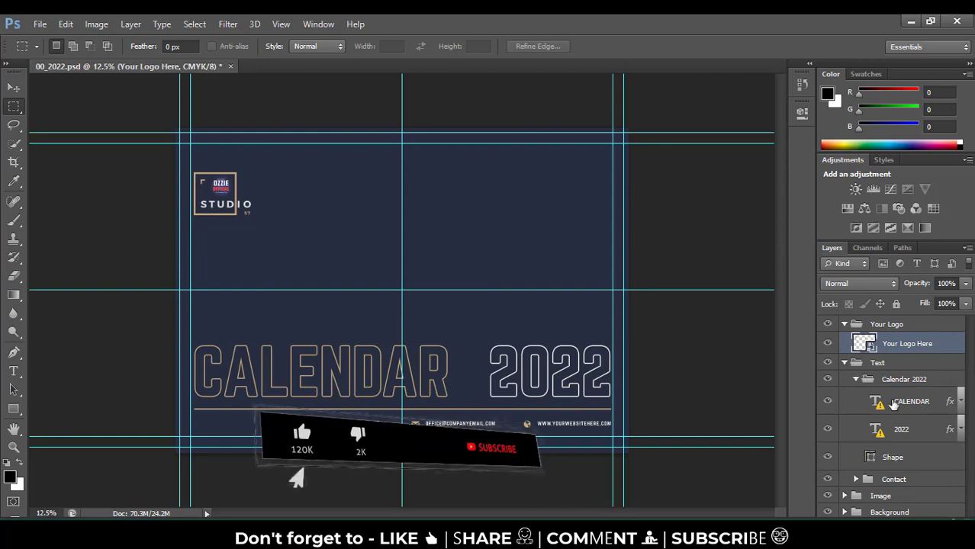
pyautogui.click(893, 403)
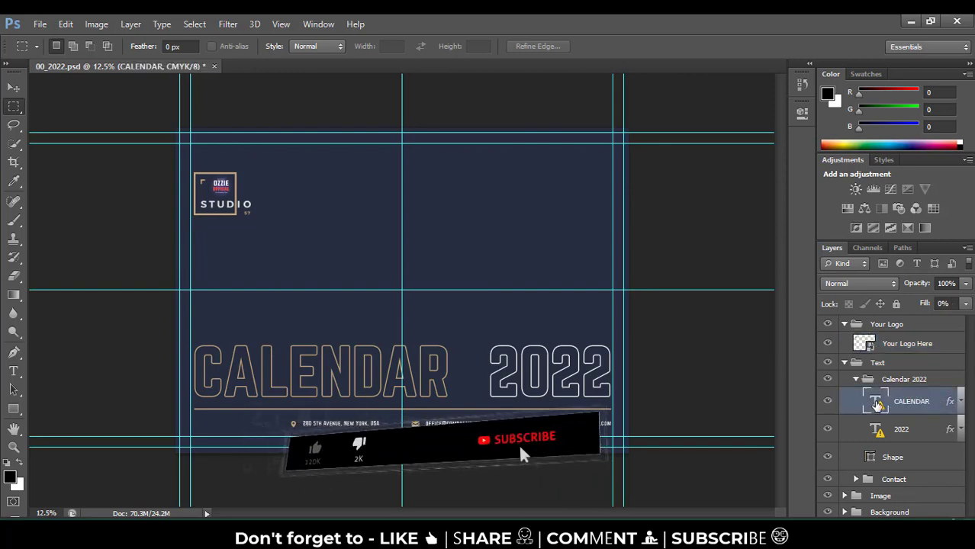
pyautogui.doubleClick(894, 406)
pyautogui.click(461, 249)
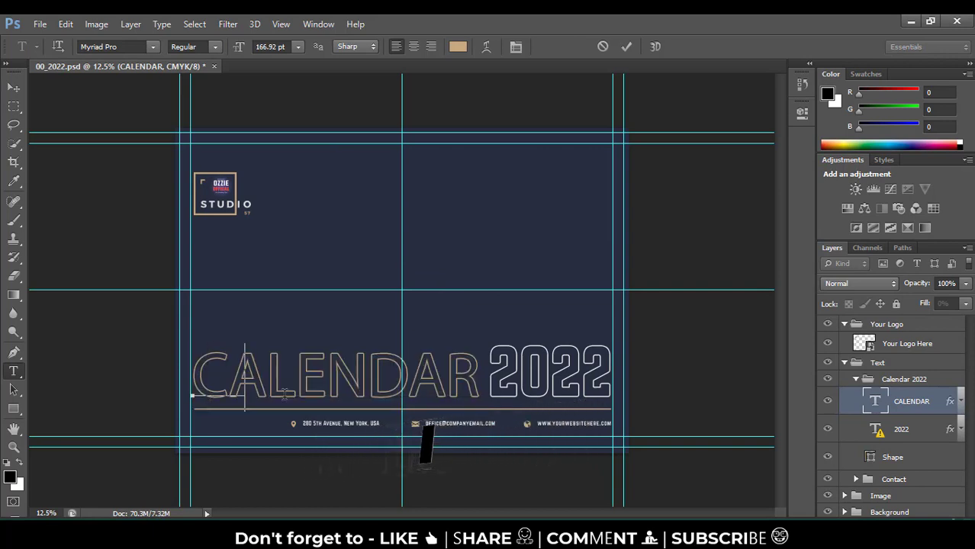
pyautogui.write('fgcdgvc')
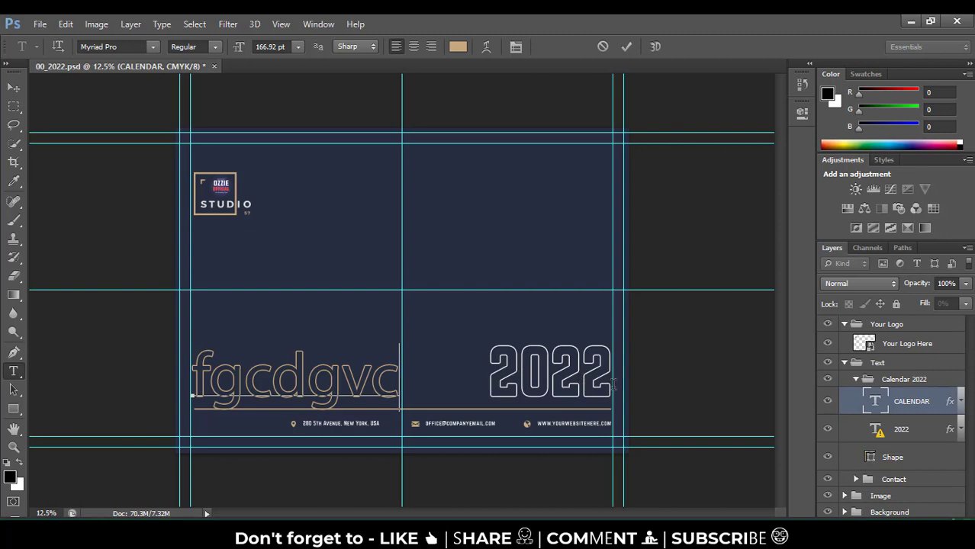
pyautogui.click(901, 428)
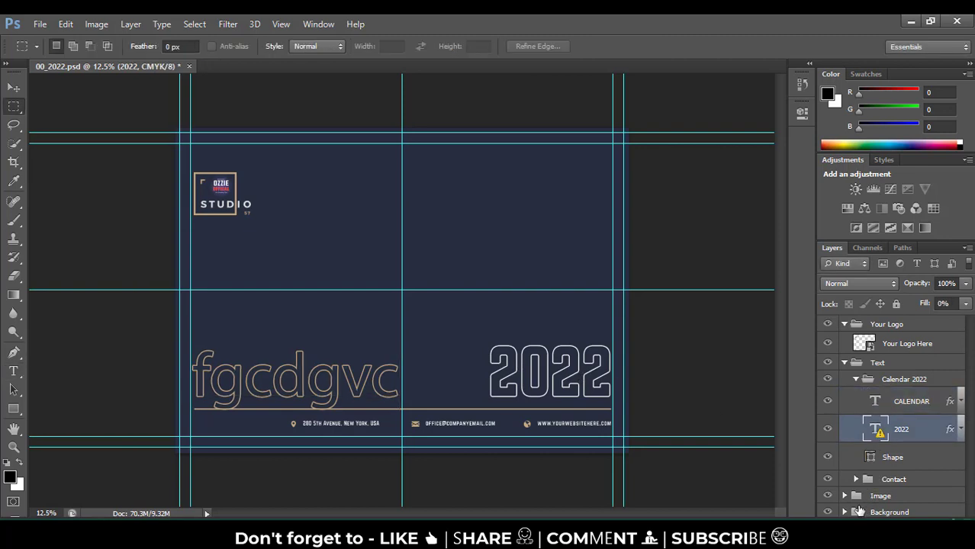
# Open the Your Image Here smart object from the Image group
pyautogui.click(869, 496)
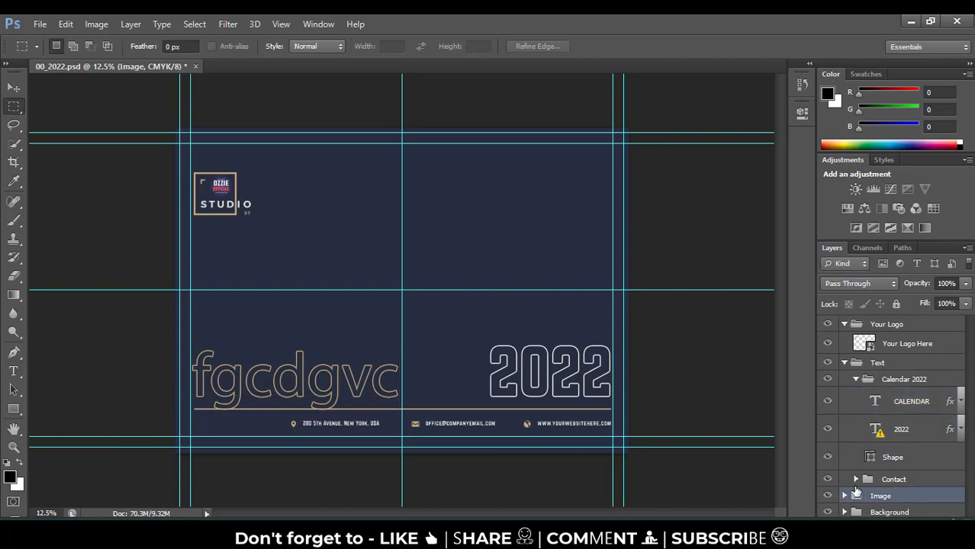
pyautogui.click(845, 496)
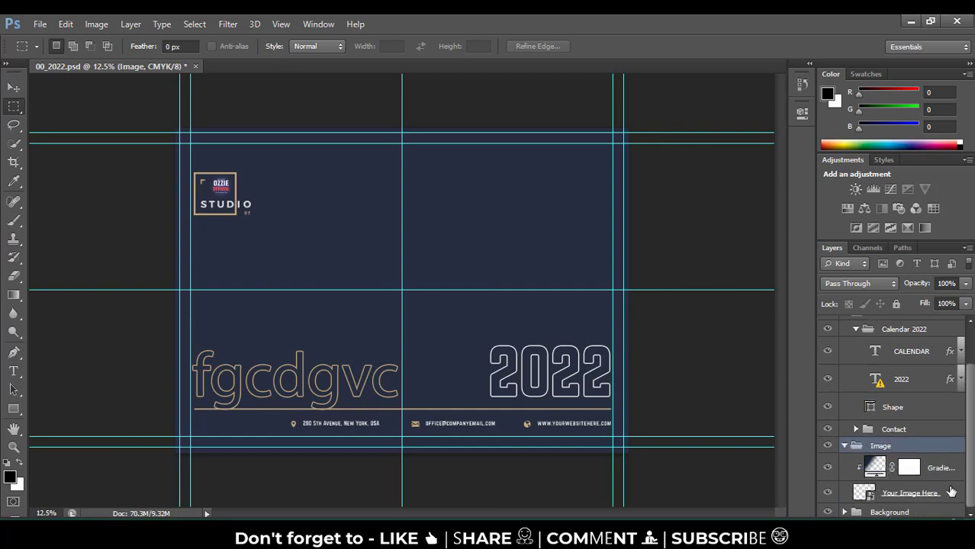
pyautogui.scroll(1, 867, 500)
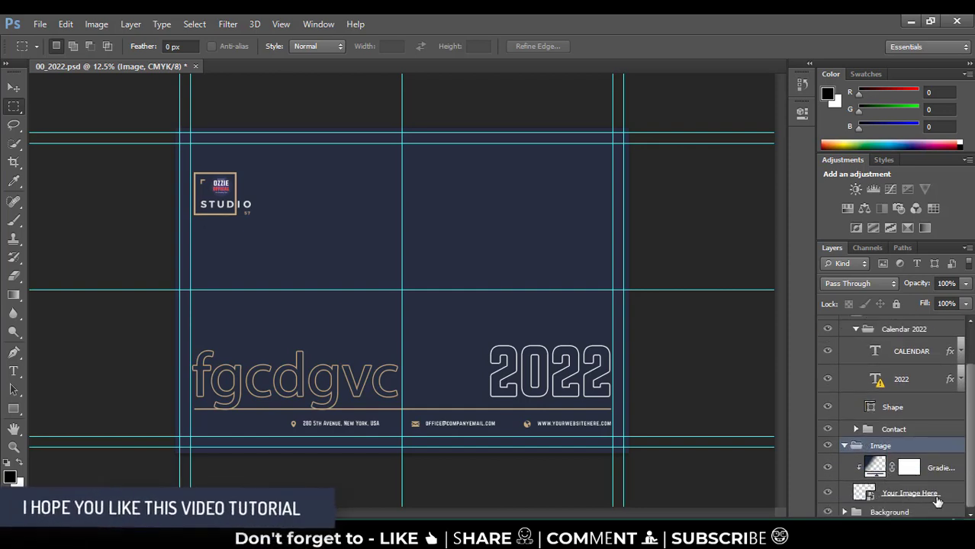
pyautogui.click(871, 494)
pyautogui.doubleClick(871, 495)
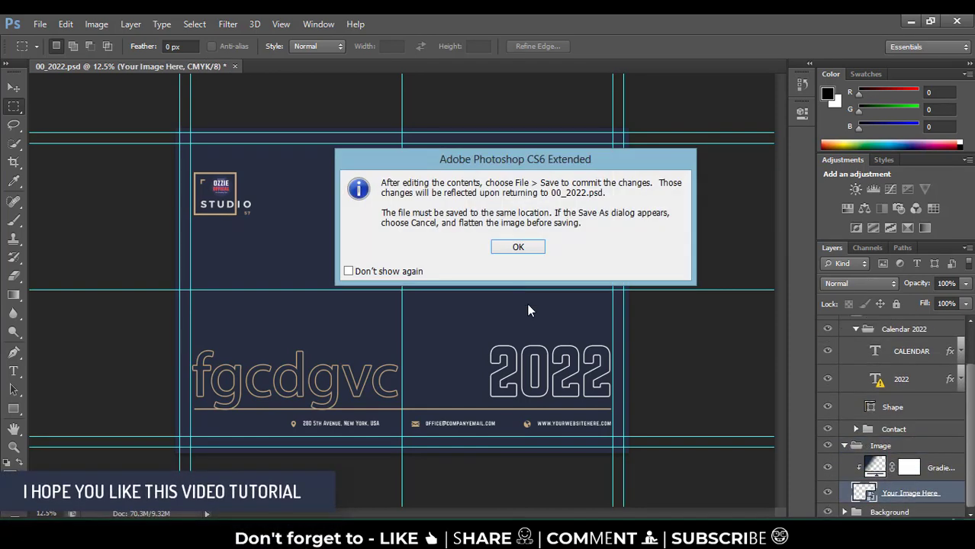
pyautogui.click(516, 246)
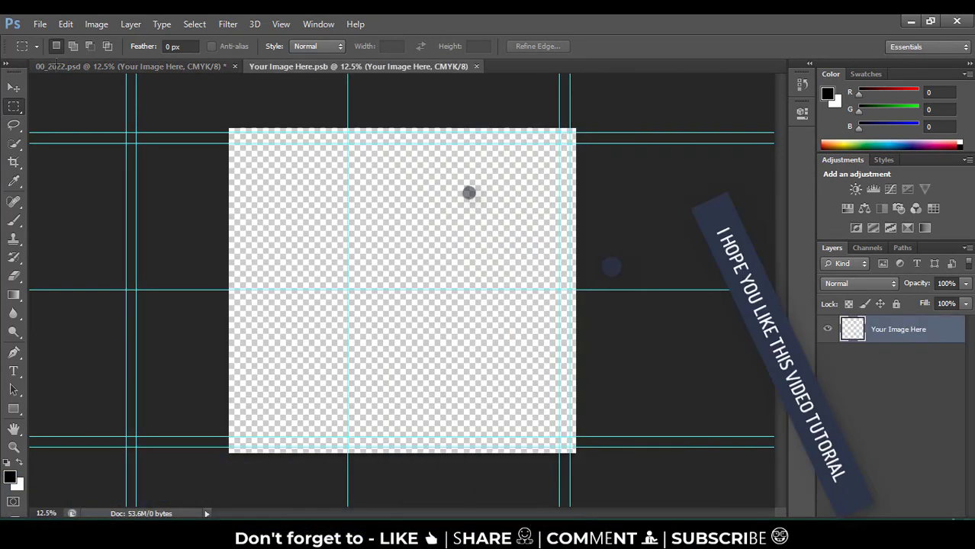
# Place the youtube channel art, enlarge it to fill the canvas, and save the smart object
pyautogui.click(39, 24)
pyautogui.click(101, 254)
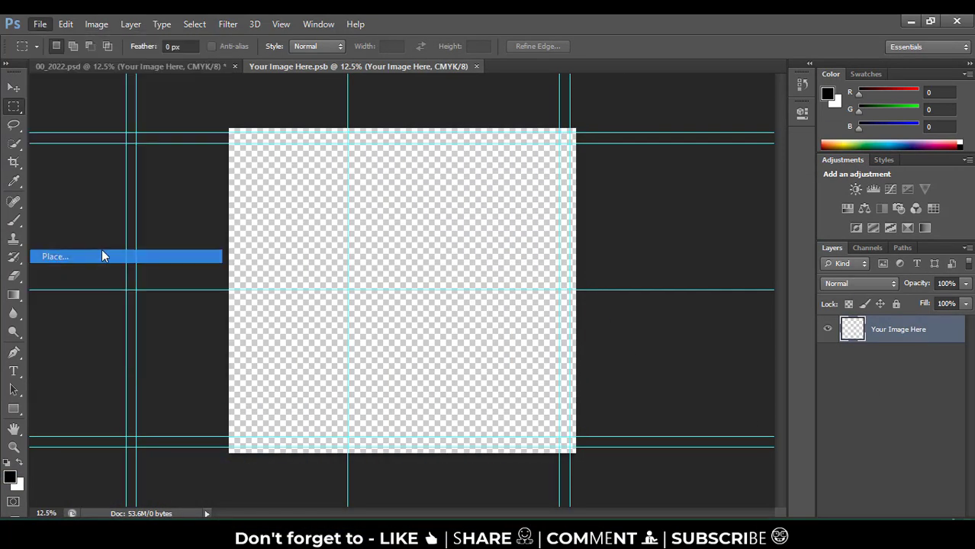
pyautogui.moveTo(677, 154); pyautogui.dragTo(675, 305)
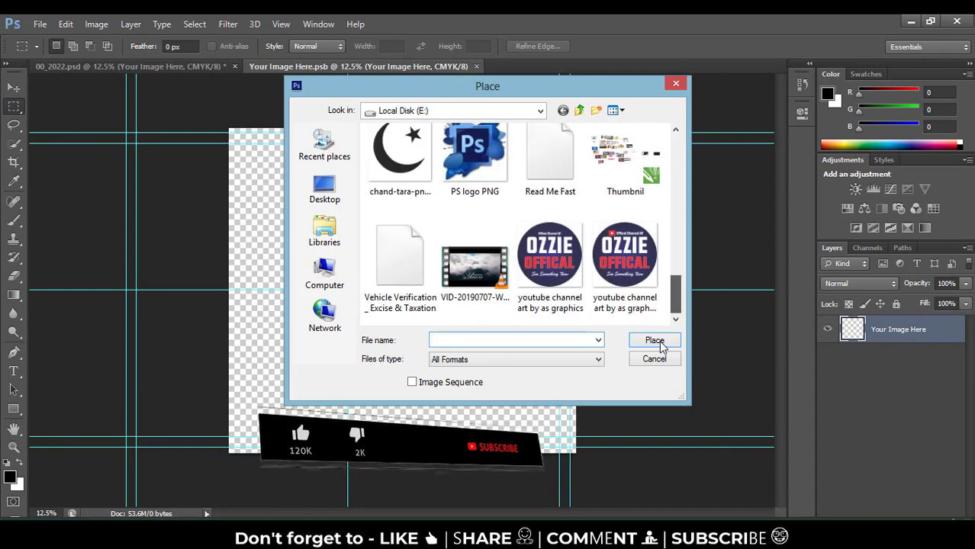
pyautogui.doubleClick(563, 265)
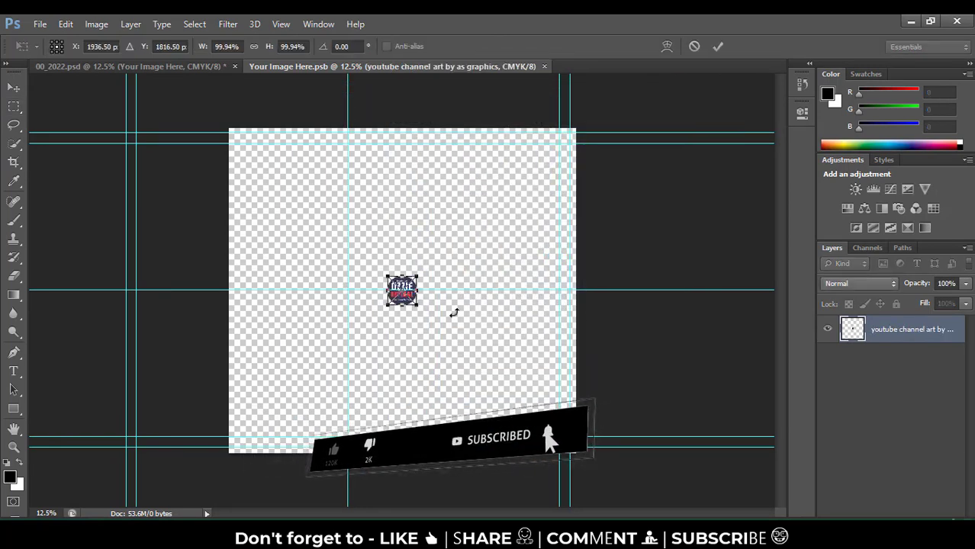
pyautogui.moveTo(422, 307); pyautogui.dragTo(562, 443)
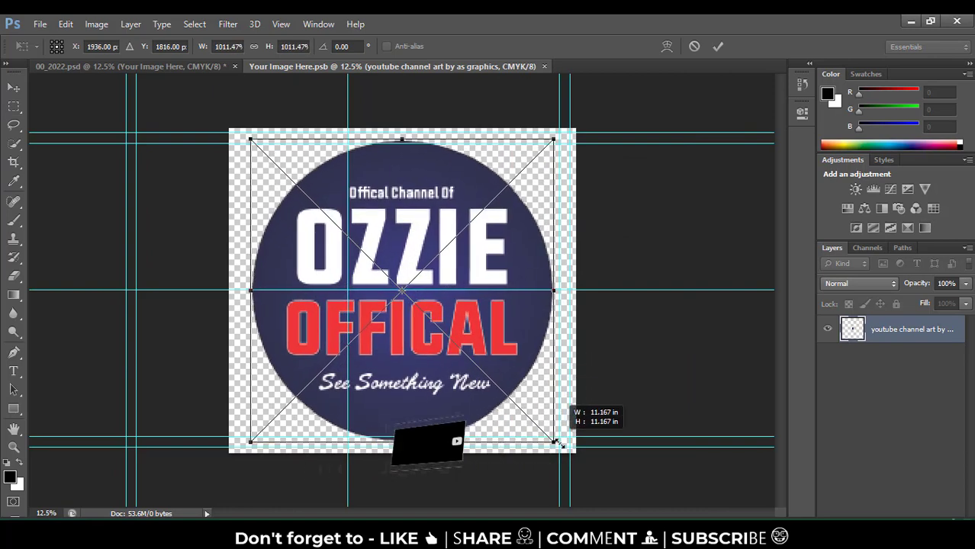
pyautogui.click(549, 67)
pyautogui.click(416, 222)
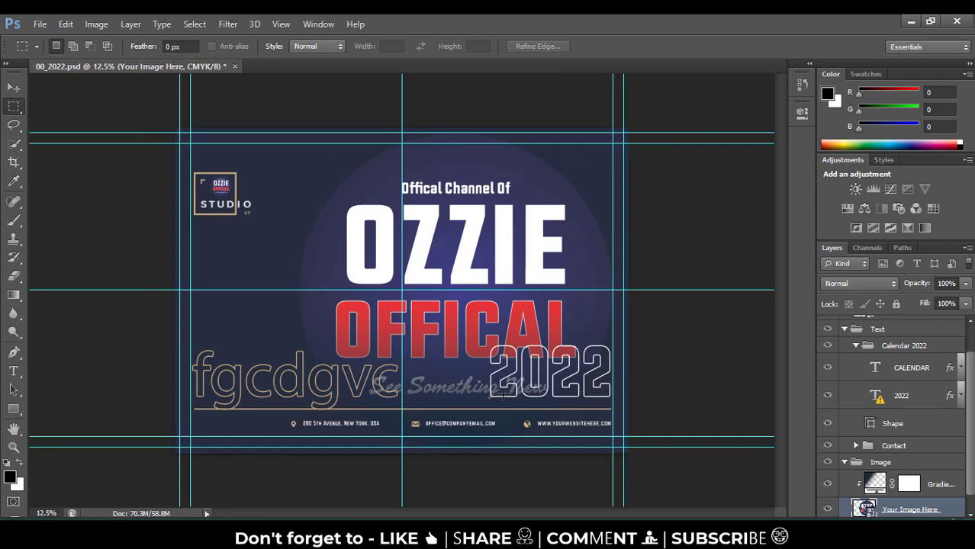
pyautogui.click(234, 66)
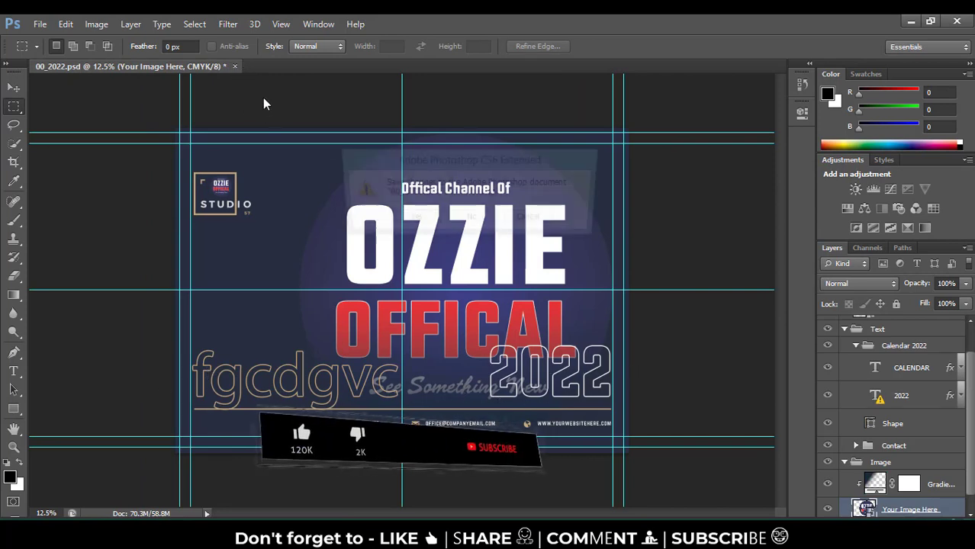
# Close the cover without saving, then open 01_2022 from Explorer with its layers kept
pyautogui.click(472, 220)
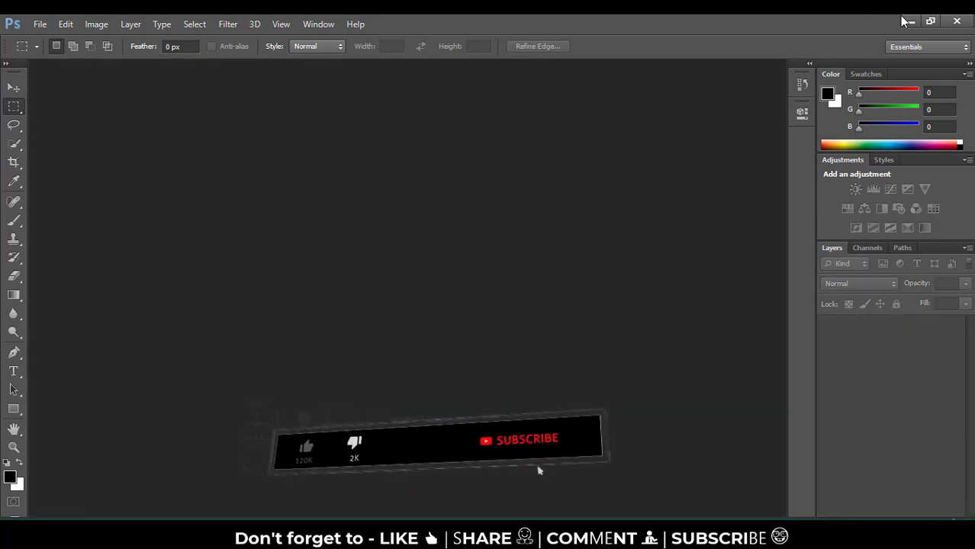
pyautogui.click(909, 21)
pyautogui.click(382, 145)
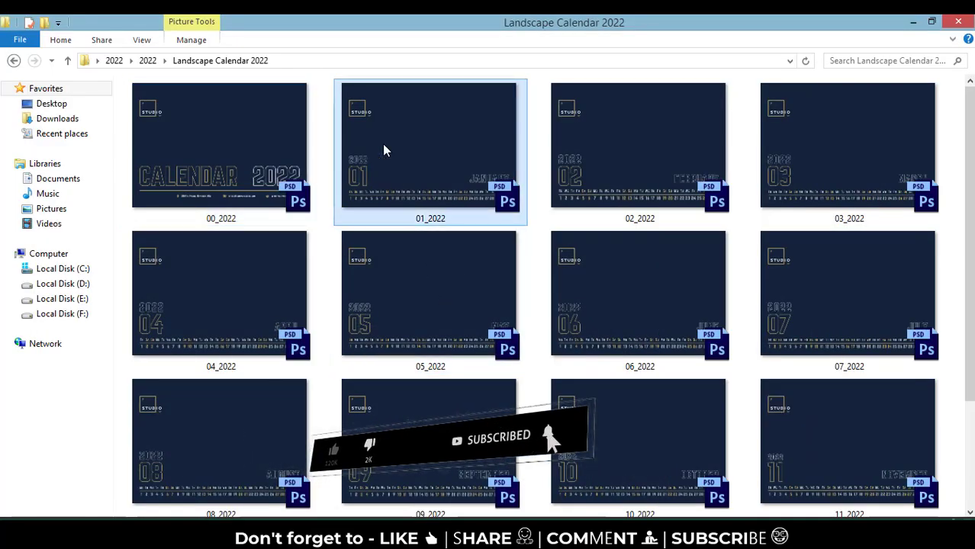
pyautogui.doubleClick(454, 207)
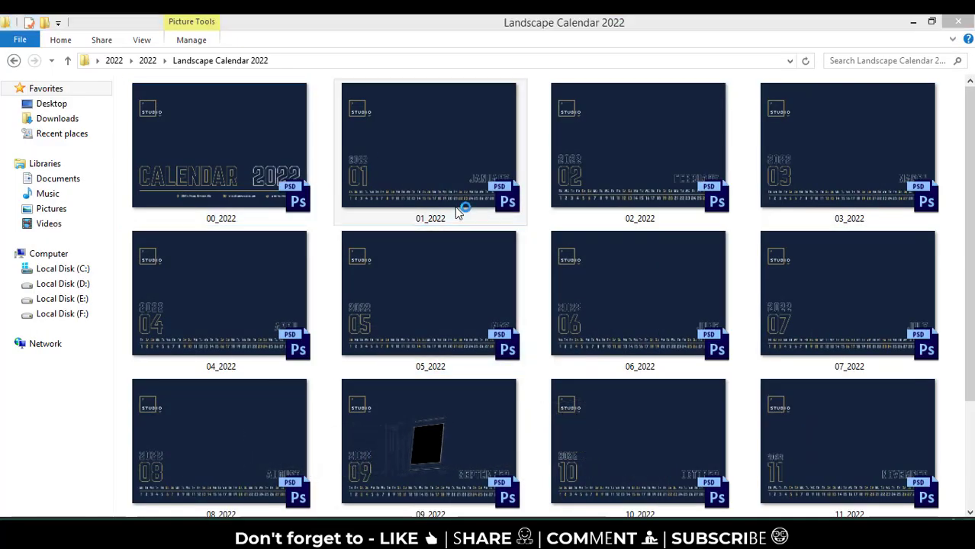
pyautogui.click(428, 236)
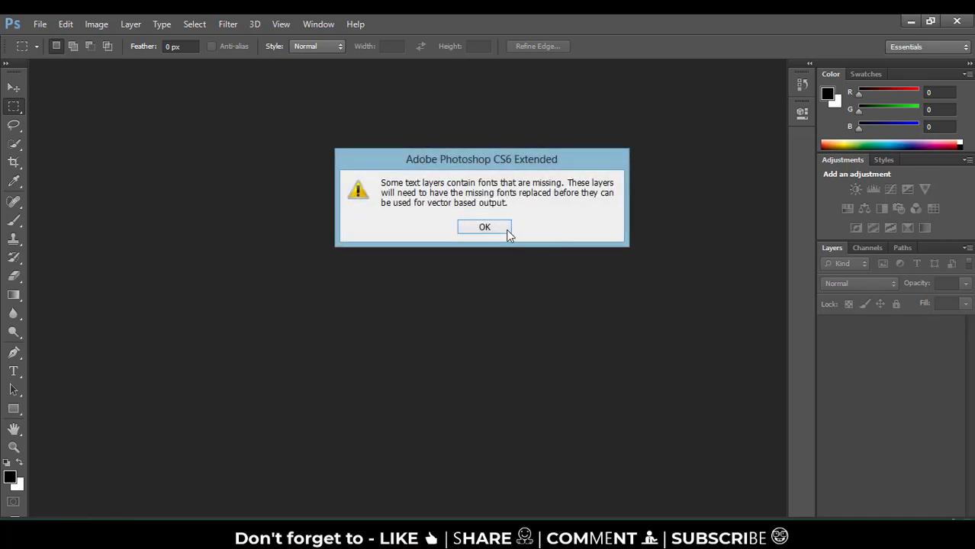
# Dismiss the missing-fonts warning and zoom in on the January day strip
pyautogui.click(507, 234)
pyautogui.press('c')
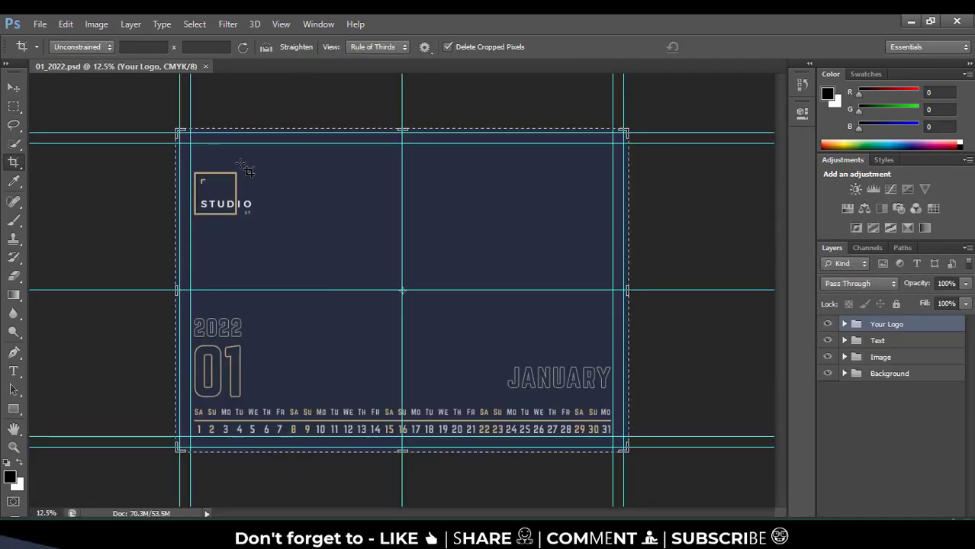
pyautogui.press('r')
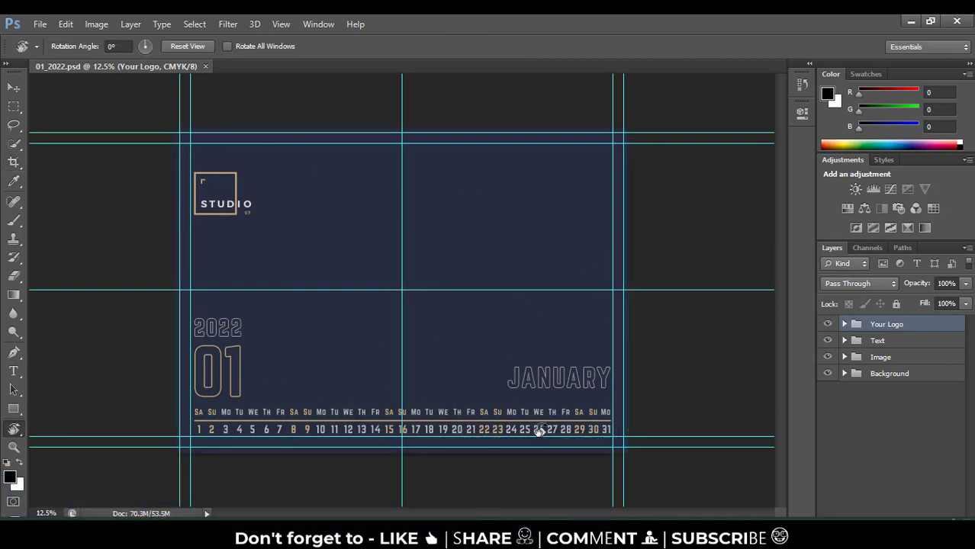
pyautogui.hotkey('ctrl', '+')
pyautogui.hotkey('ctrl', '+')
pyautogui.hotkey('ctrl', '+')
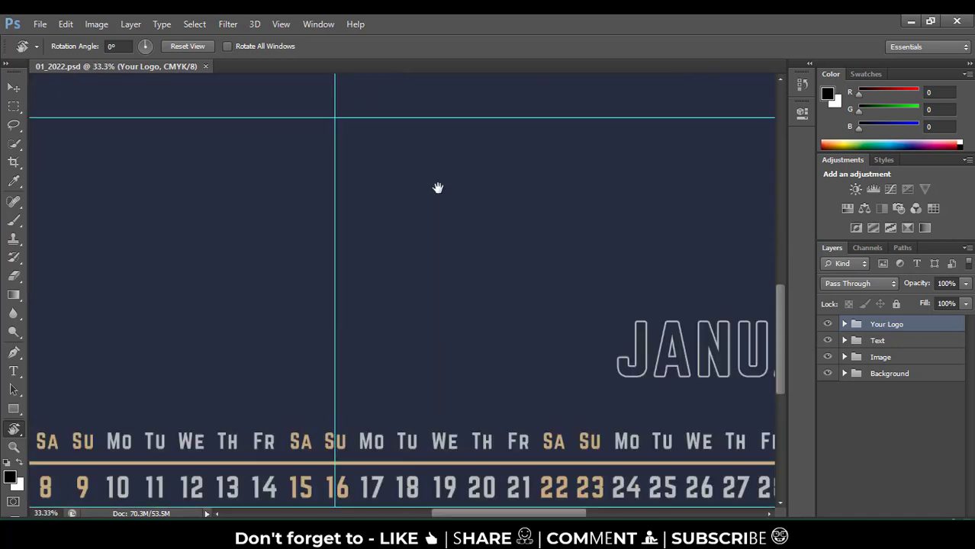
pyautogui.scroll(-3, 517, 195)
pyautogui.moveTo(572, 271); pyautogui.dragTo(534, 302)
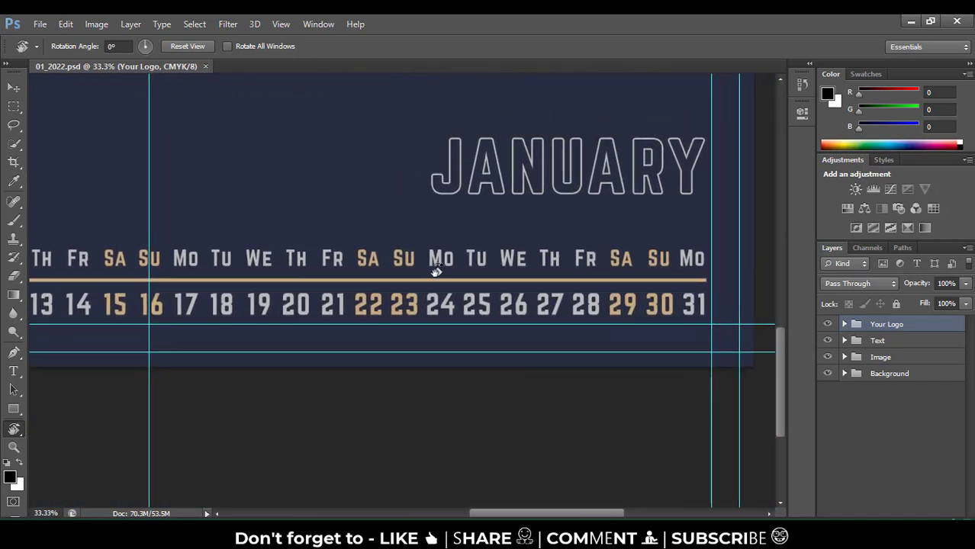
# Bring the 2022 and 01 title into view, then expand the Text and Image groups
pyautogui.click(15, 90)
pyautogui.moveTo(275, 276); pyautogui.dragTo(616, 364)
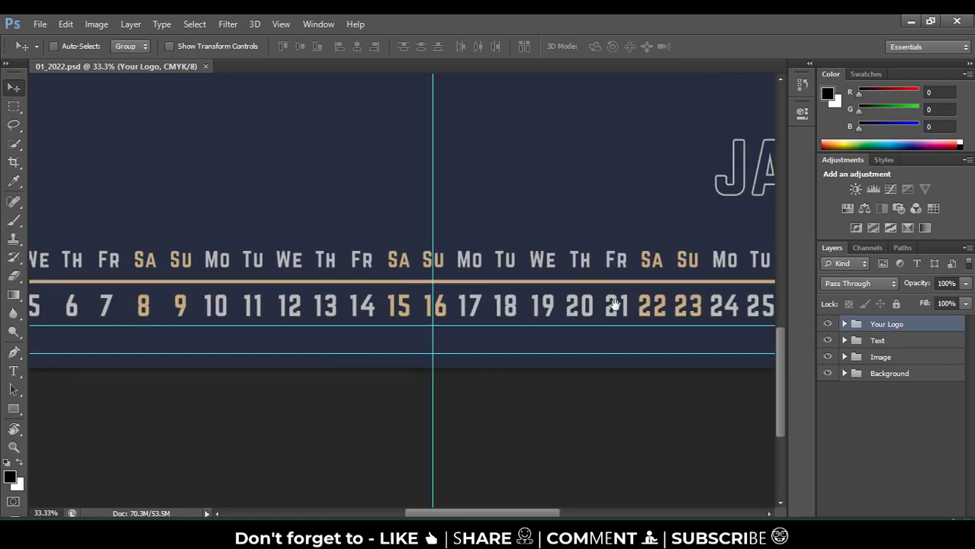
pyautogui.hscroll(-5, 298, 318)
pyautogui.moveTo(298, 318); pyautogui.dragTo(191, 368)
pyautogui.scroll(3, 204, 268)
pyautogui.hscroll(2, 203, 269)
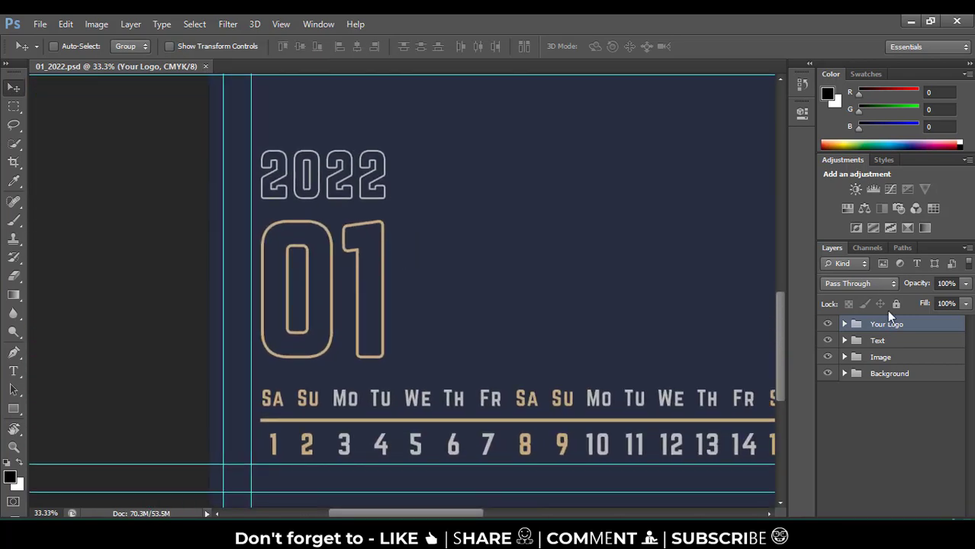
pyautogui.click(844, 340)
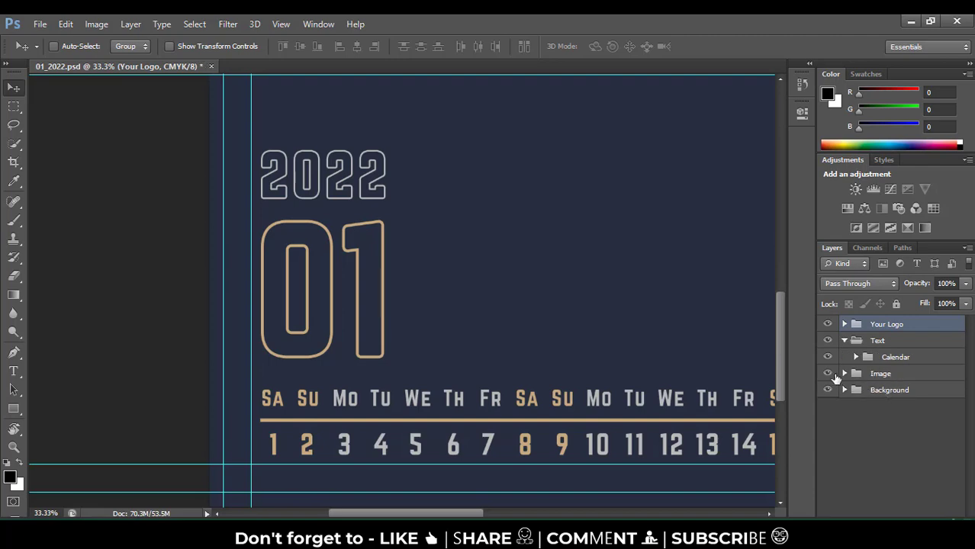
pyautogui.click(844, 373)
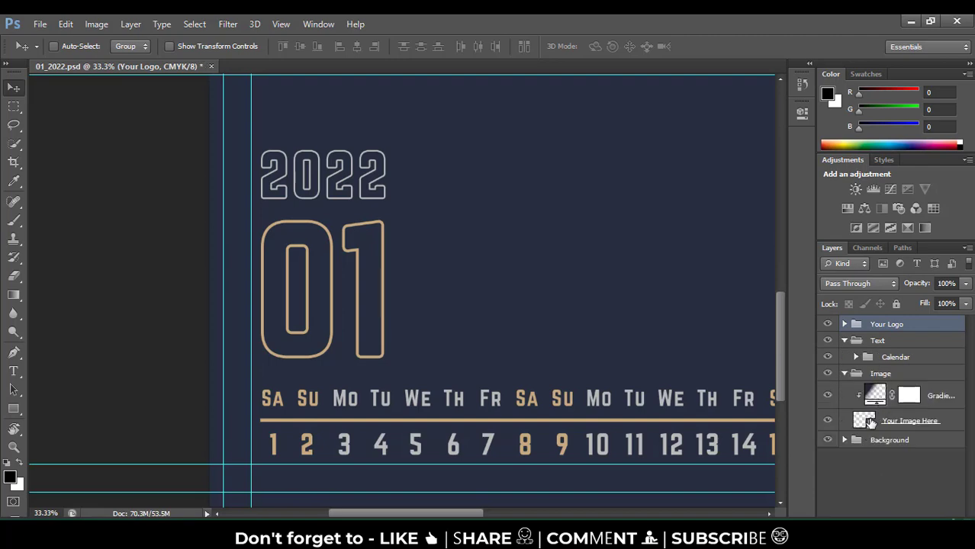
# Place the second youtube channel art into the Your Image Here smart object, enlarge it, and save
pyautogui.doubleClick(869, 421)
pyautogui.click(541, 249)
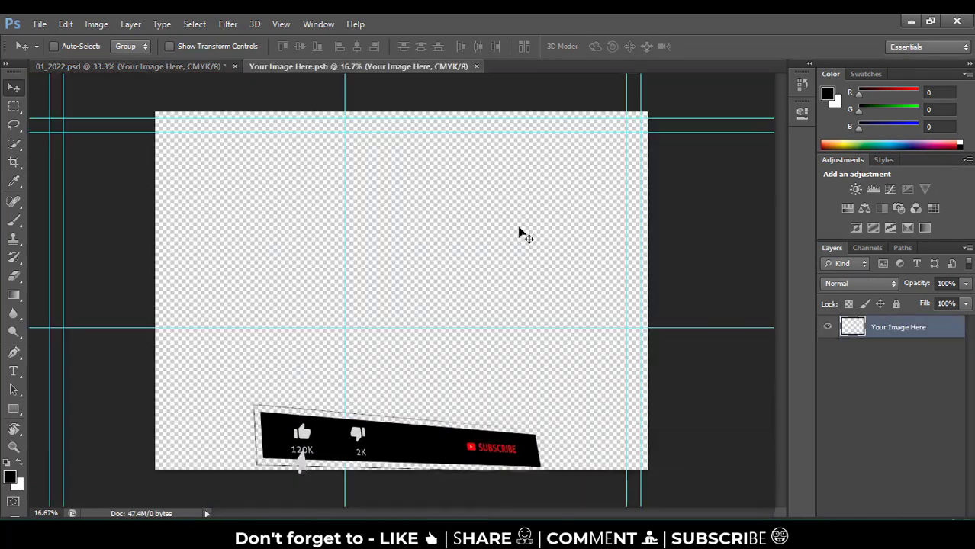
pyautogui.click(40, 23)
pyautogui.click(83, 254)
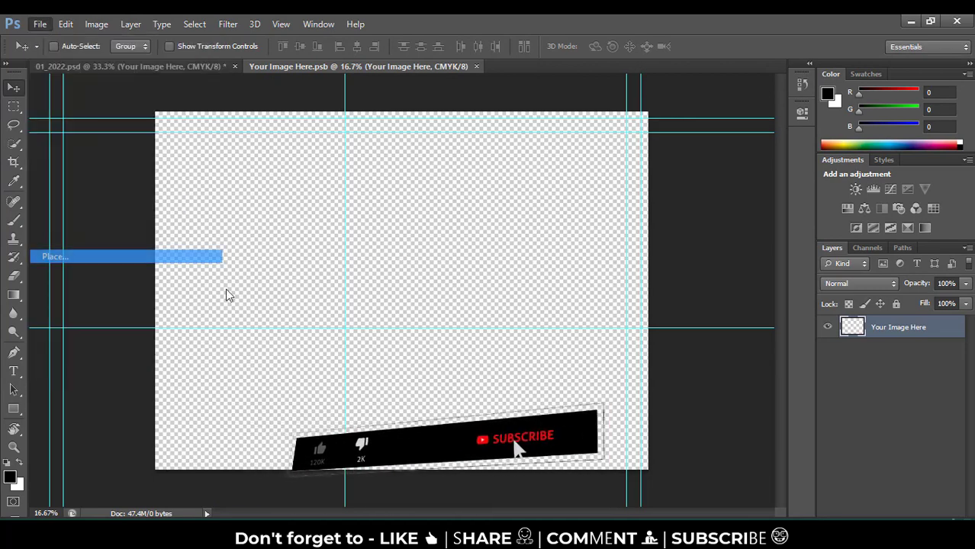
pyautogui.scroll(-5, 534, 229)
pyautogui.scroll(-3, 533, 229)
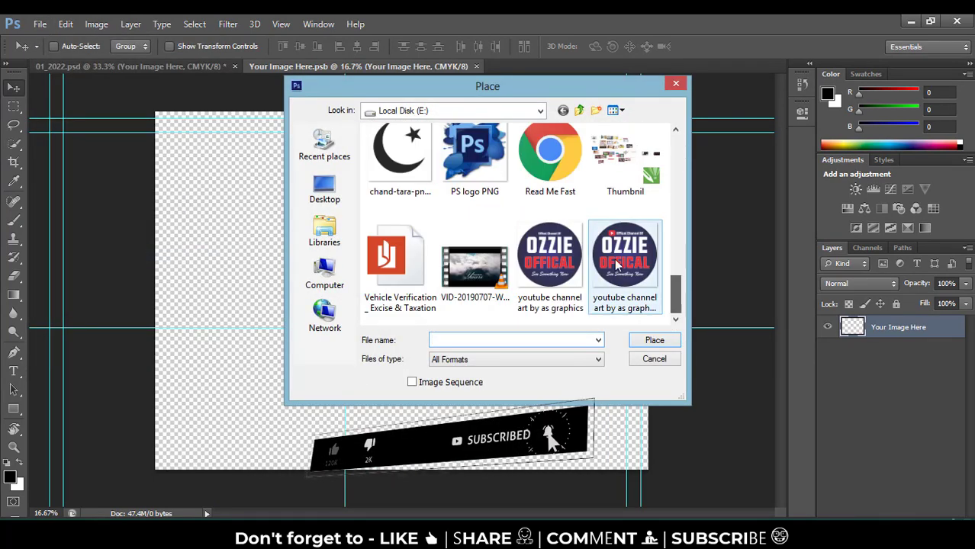
pyautogui.doubleClick(627, 265)
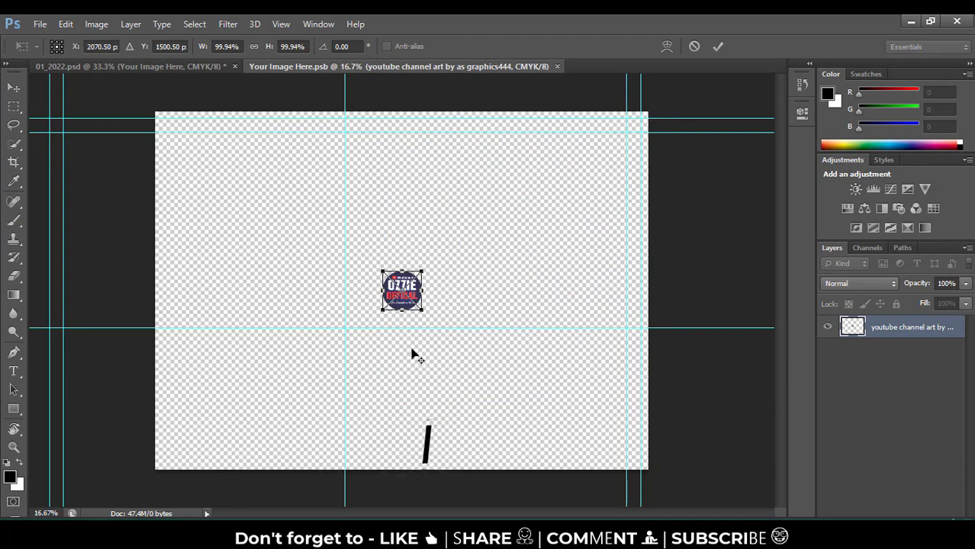
pyautogui.moveTo(422, 309); pyautogui.dragTo(563, 463)
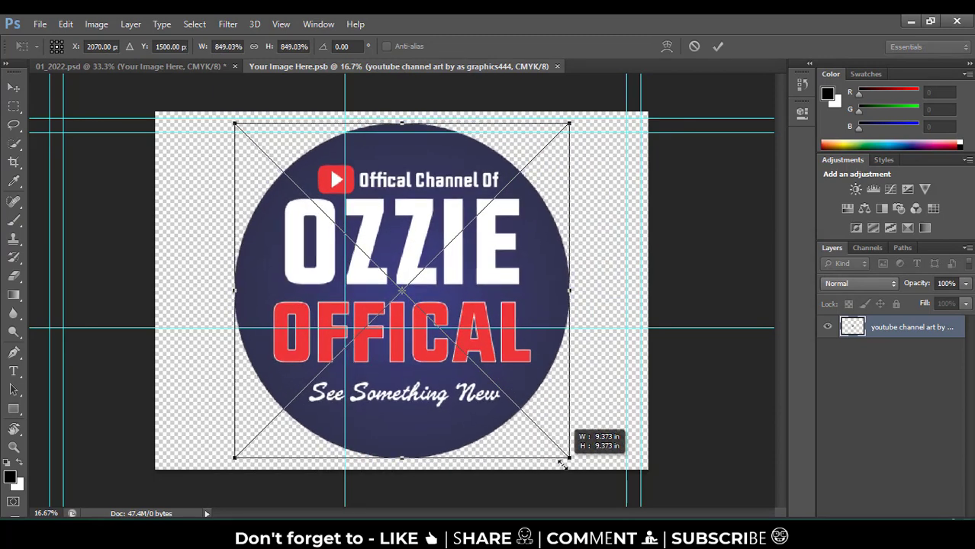
pyautogui.press('Return')
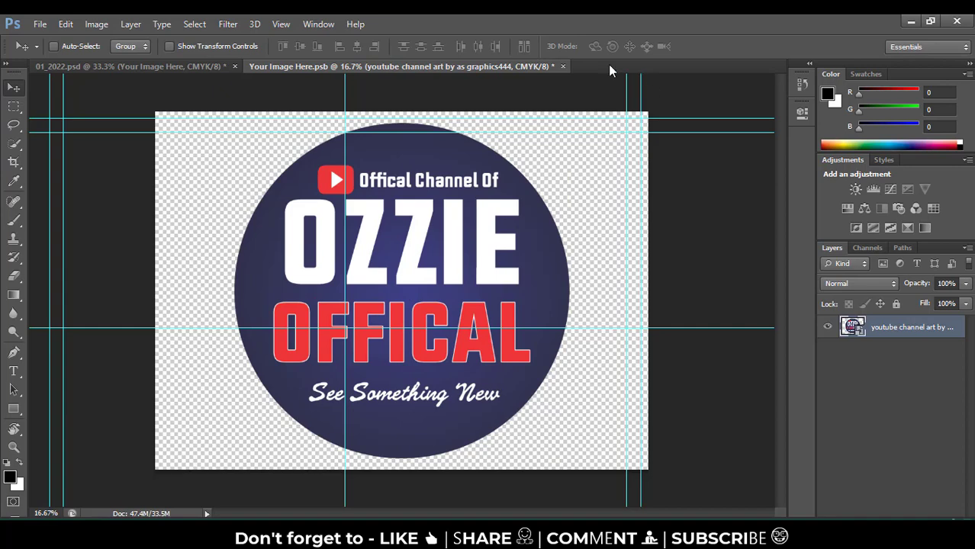
pyautogui.click(563, 67)
pyautogui.click(408, 220)
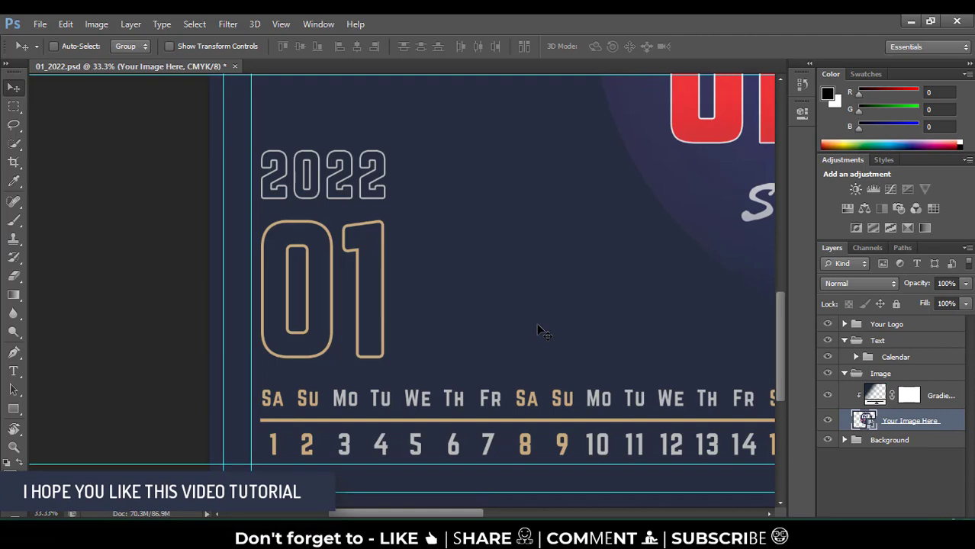
# Zoom out, close 01_2022.psd without saving, and minimize Photoshop
pyautogui.hotkey('ctrl', '-')
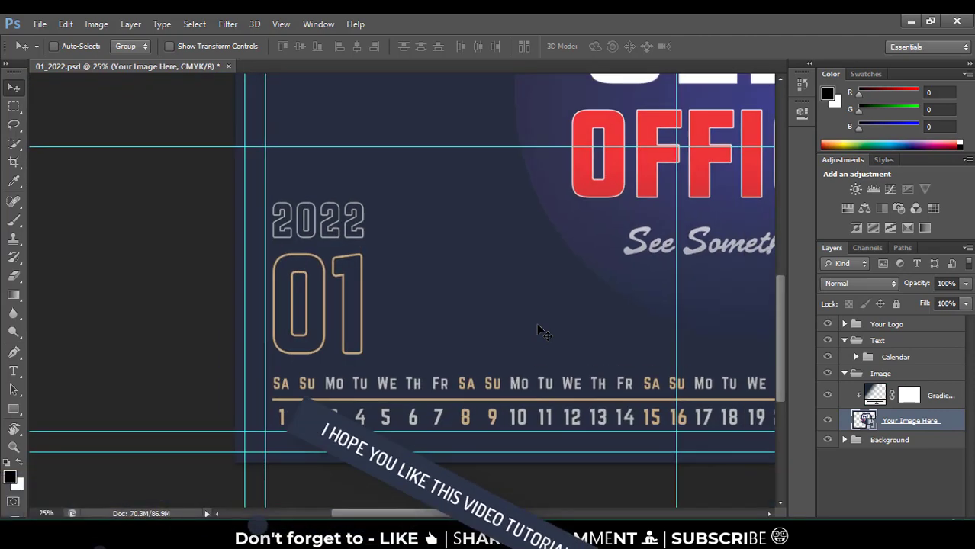
pyautogui.hotkey('ctrl', '-')
pyautogui.hotkey('ctrl', '-')
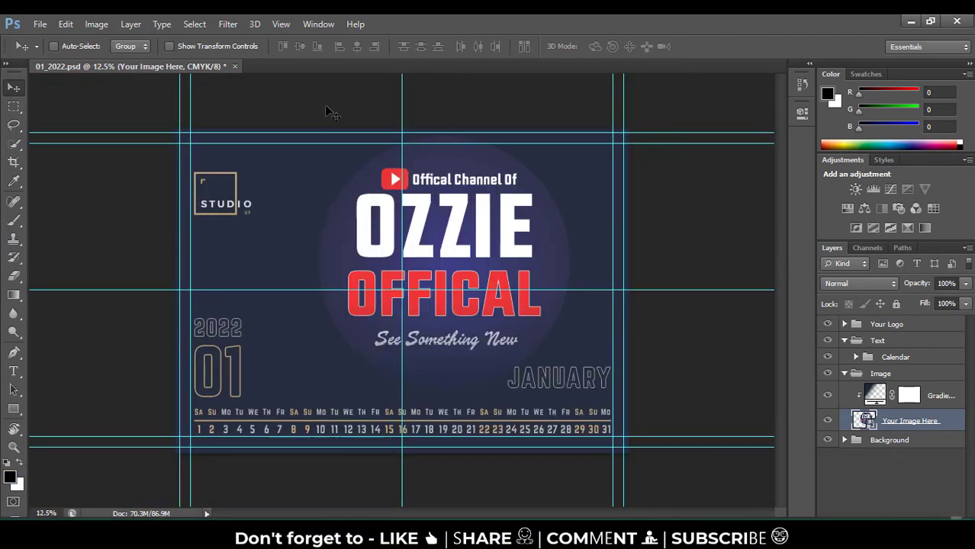
pyautogui.click(235, 67)
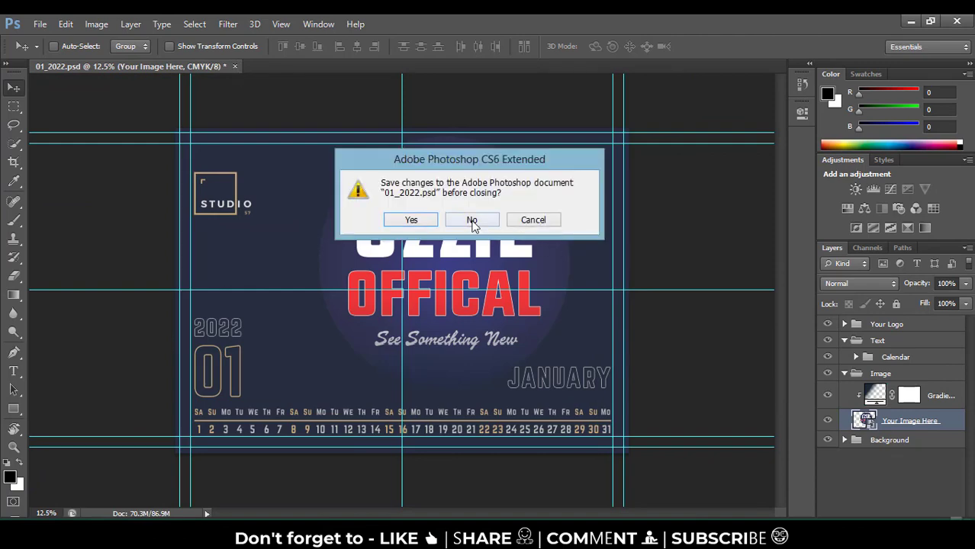
pyautogui.click(472, 222)
pyautogui.click(910, 23)
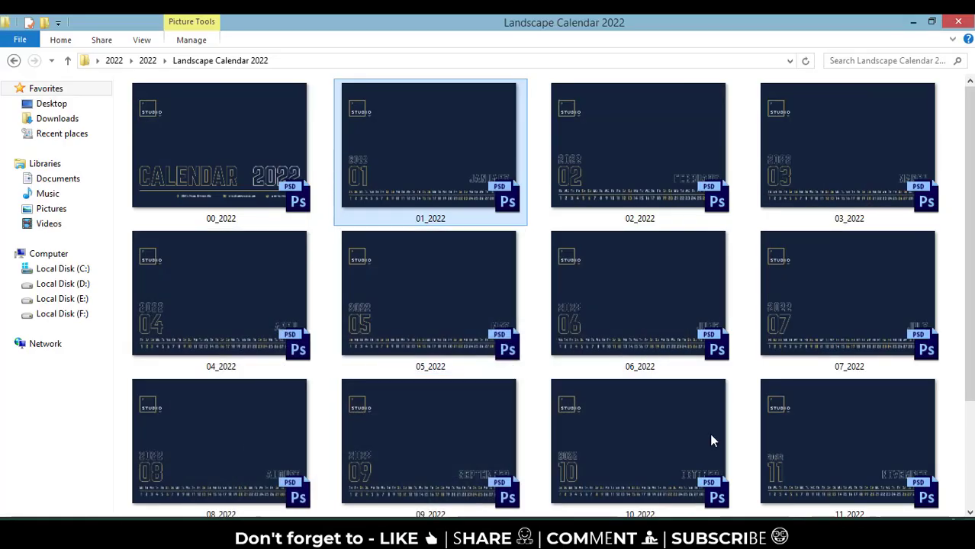
# Go up to the 2022 folder, open Wall Calendar 2022, and view it as extra large icons
pyautogui.scroll(-3, 712, 438)
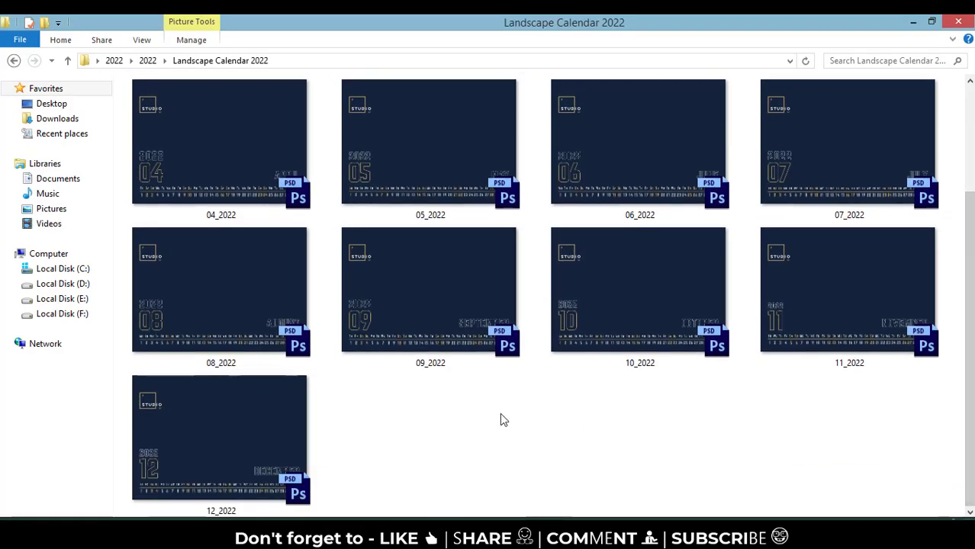
pyautogui.click(223, 479)
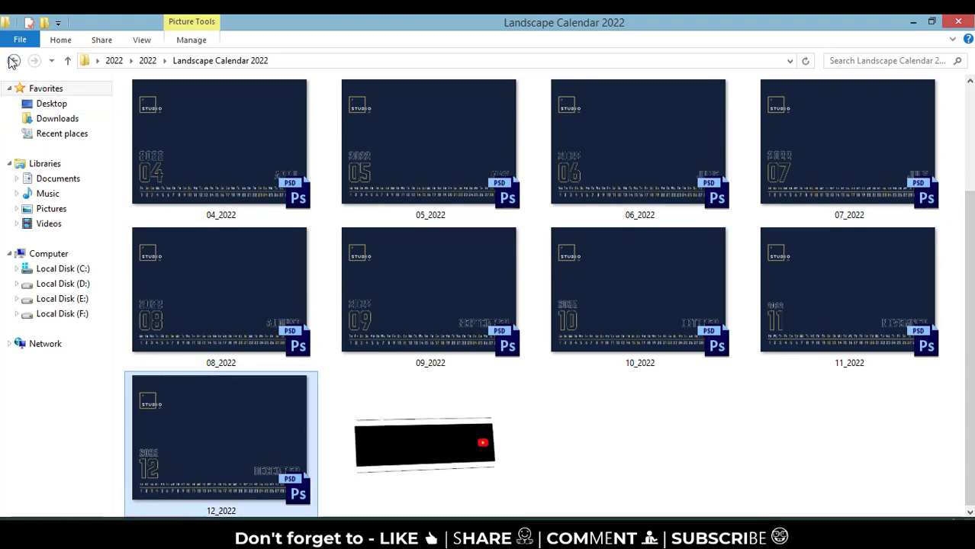
pyautogui.press('BackSpace')
pyautogui.doubleClick(436, 174)
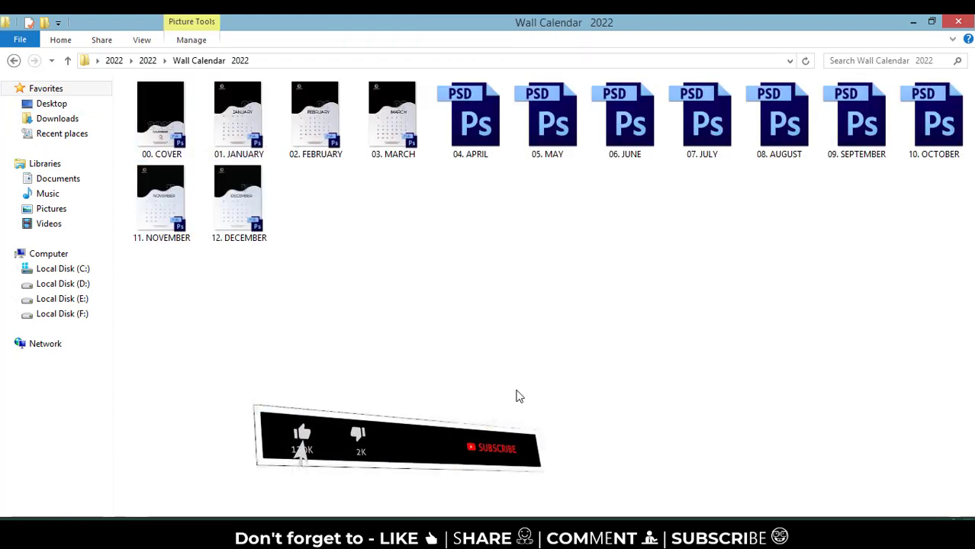
pyautogui.rightClick(460, 329)
pyautogui.moveTo(503, 335)
pyautogui.click(659, 339)
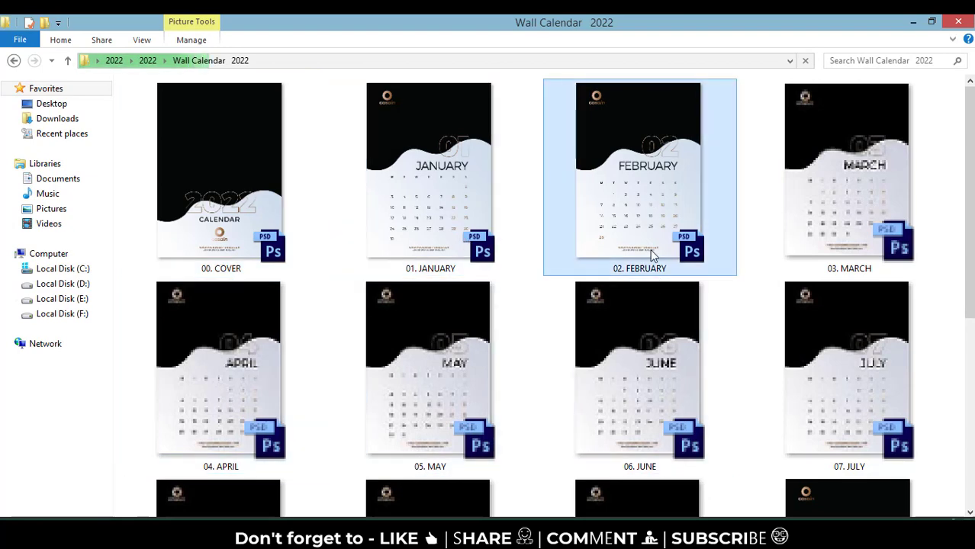
pyautogui.scroll(-5, 854, 412)
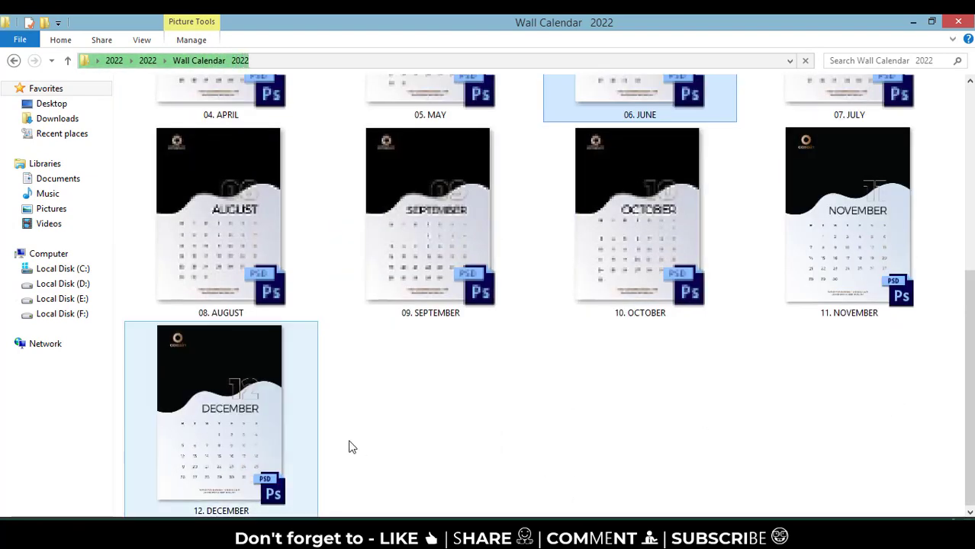
pyautogui.scroll(5, 348, 447)
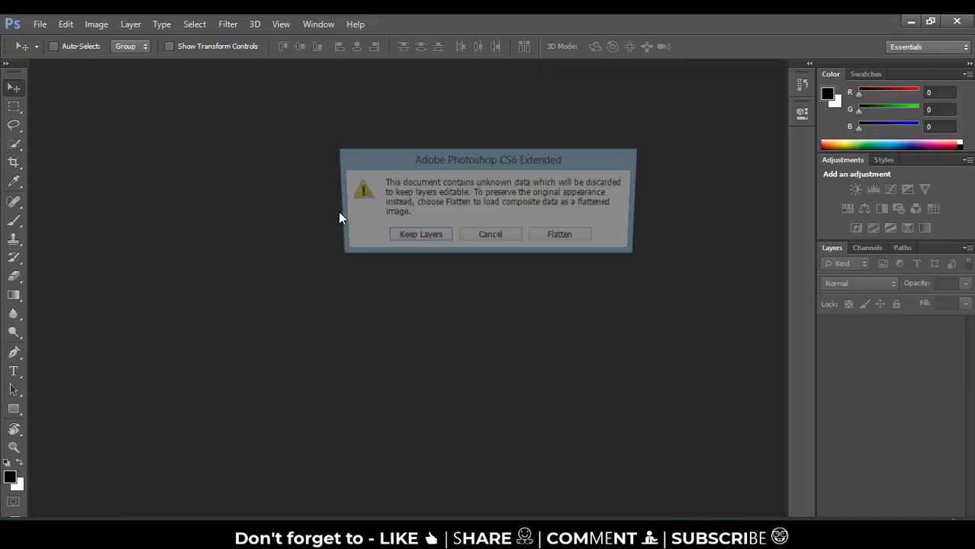
# Open the cover keeping its layers, show the Bleed layer, and open the Your Logo Here smart object
pyautogui.click(422, 235)
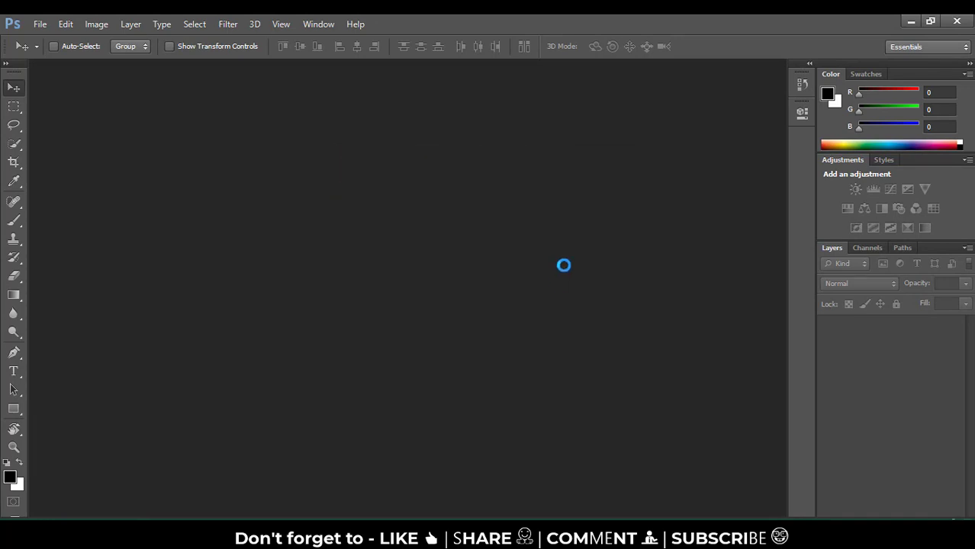
pyautogui.click(512, 255)
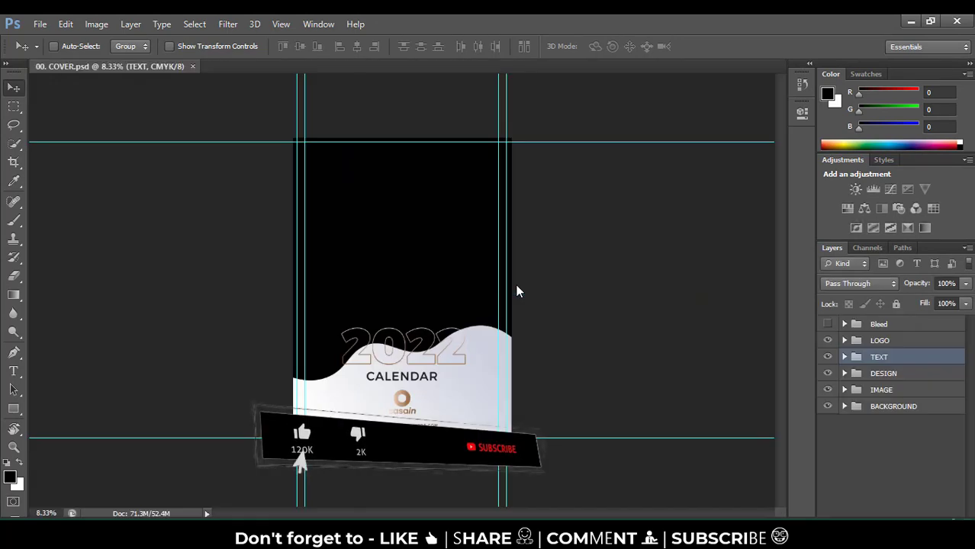
pyautogui.click(844, 340)
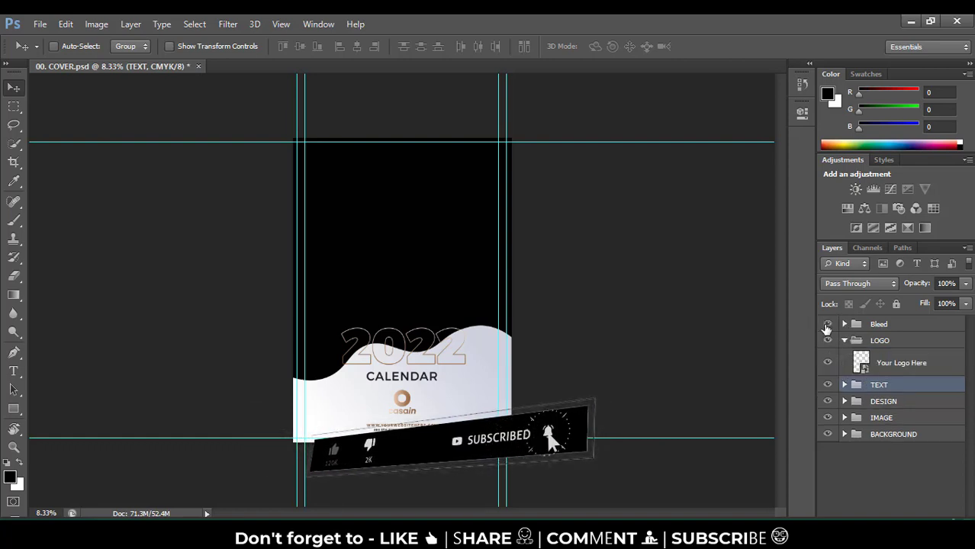
pyautogui.click(827, 326)
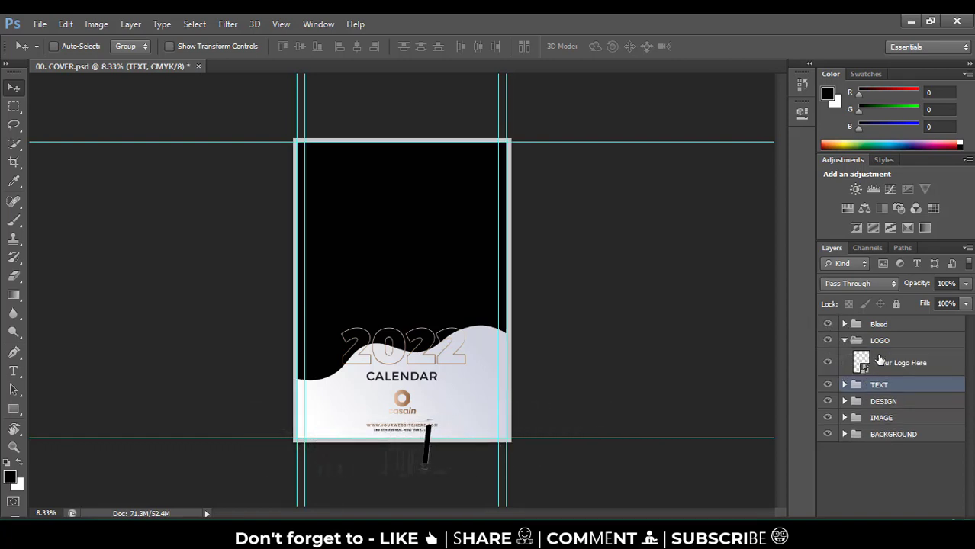
pyautogui.doubleClick(862, 365)
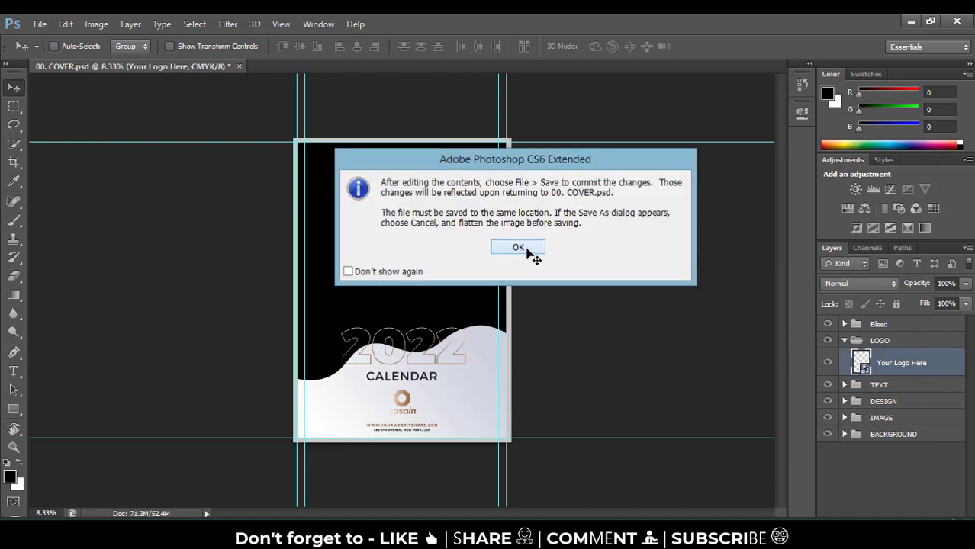
pyautogui.click(522, 252)
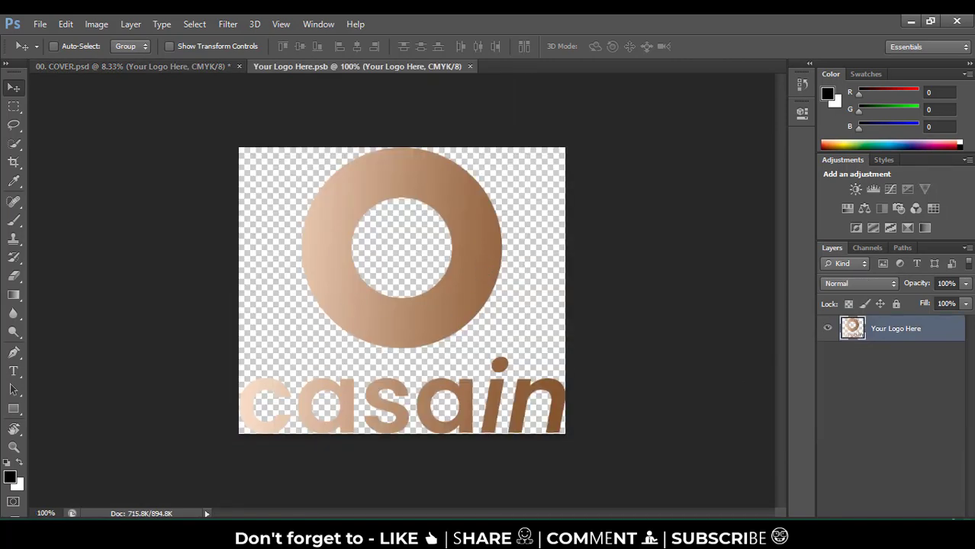
# Hide the casain logo, place the youtube channel art logo, and save the .psb back to the cover
pyautogui.click(828, 329)
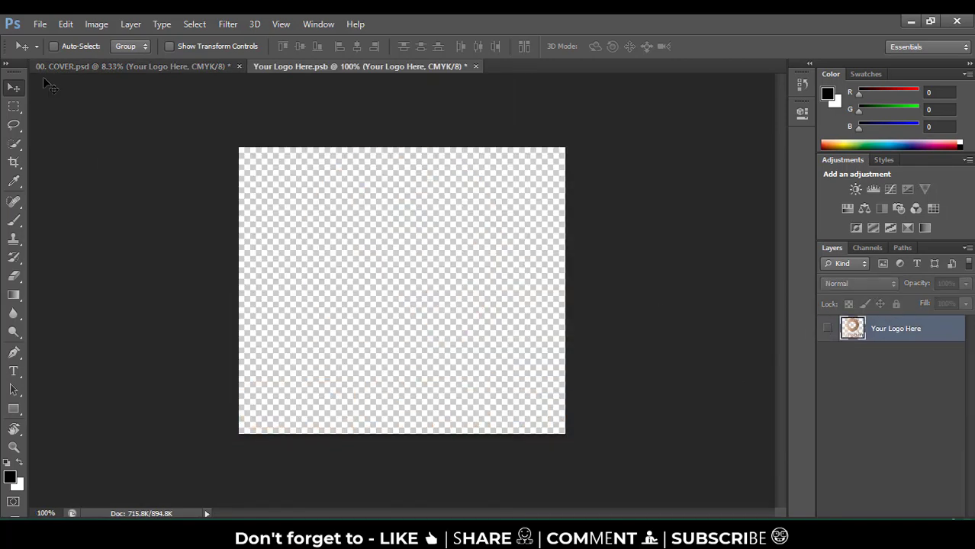
pyautogui.click(39, 24)
pyautogui.click(74, 258)
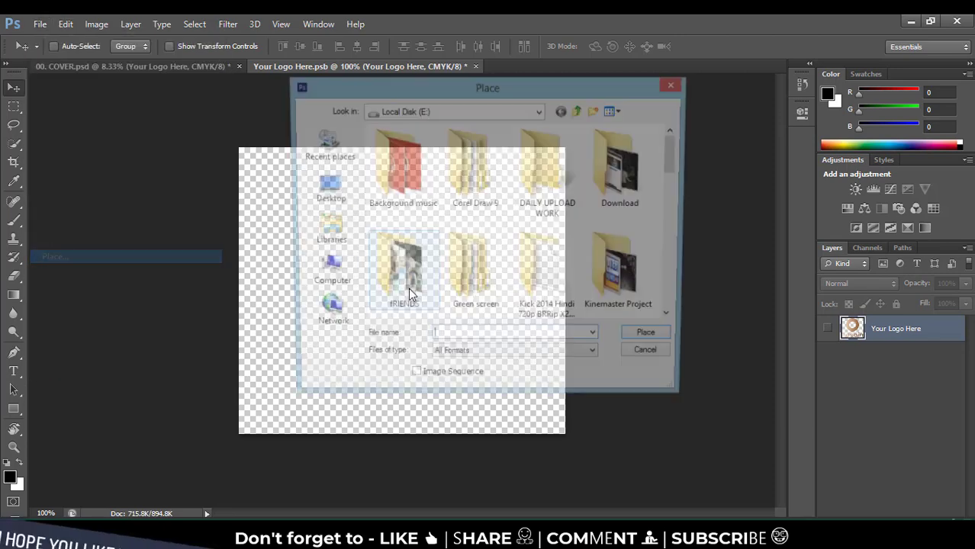
pyautogui.scroll(-10, 683, 228)
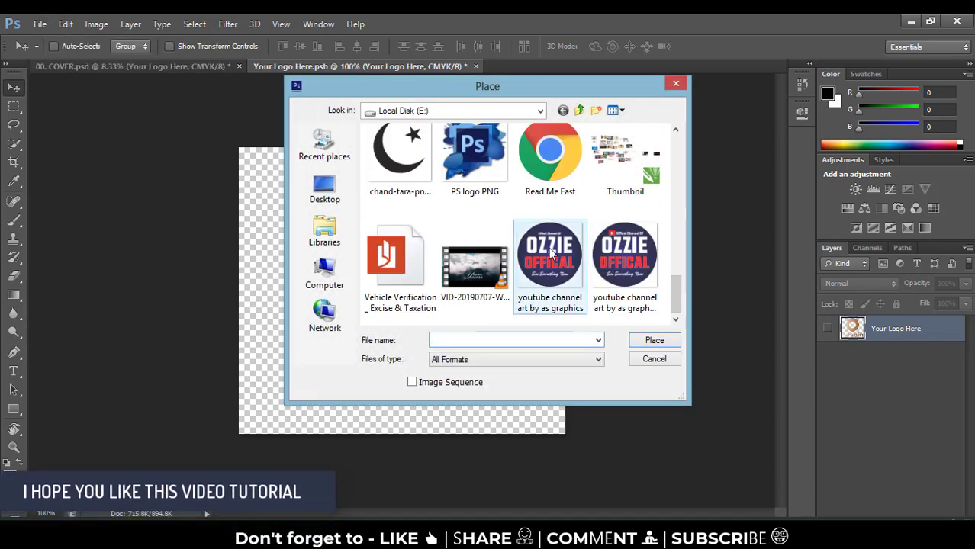
pyautogui.click(550, 255)
pyautogui.doubleClick(551, 255)
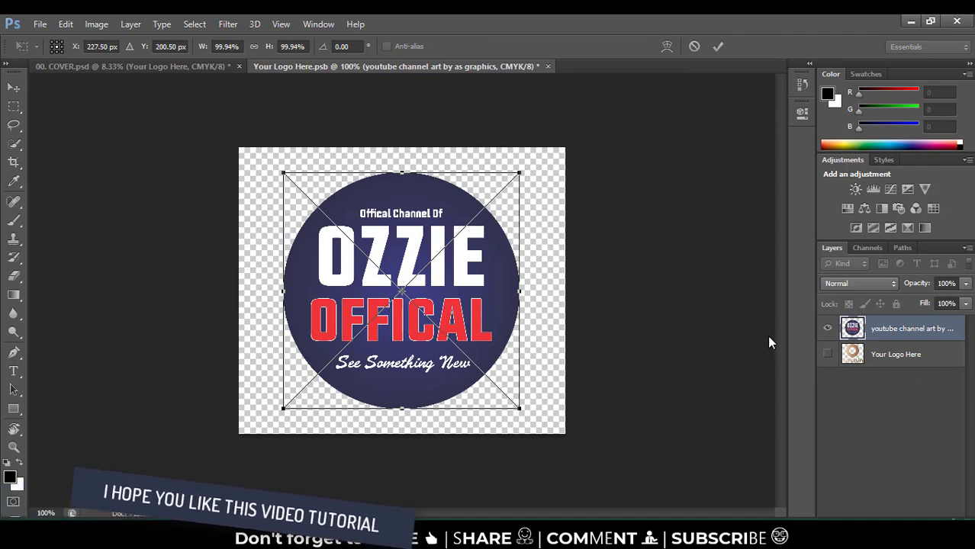
pyautogui.press('Return')
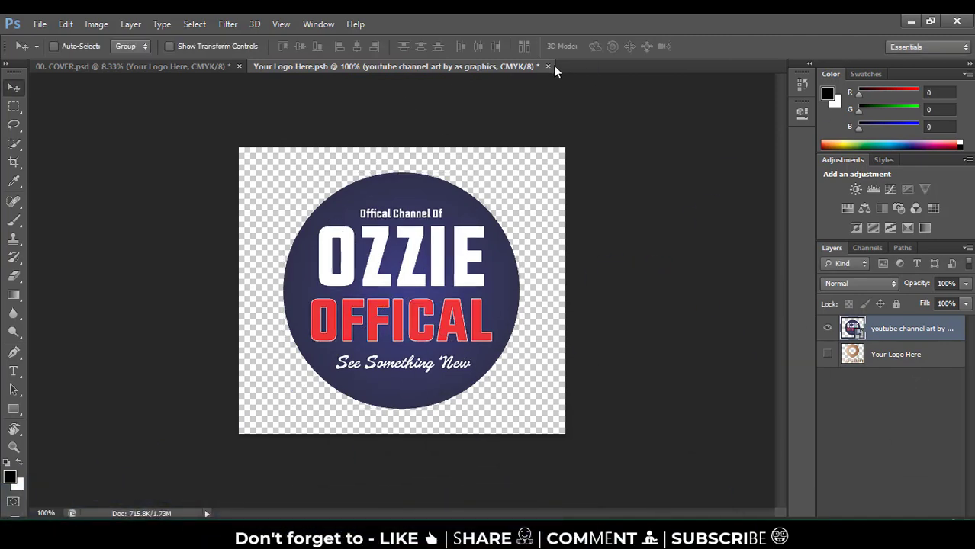
pyautogui.click(548, 66)
pyautogui.click(410, 220)
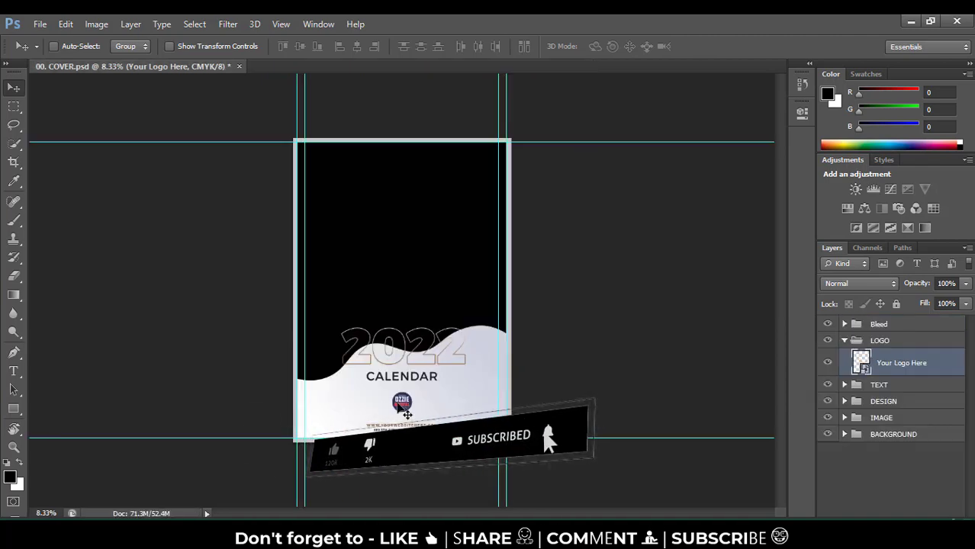
# Zoom in on the lower cover, inspect the TEXT group's 2022 layer, then expand the IMAGE group
pyautogui.hotkey('ctrl', '+')
pyautogui.hotkey('ctrl', '+')
pyautogui.moveTo(397, 404); pyautogui.dragTo(380, 216)
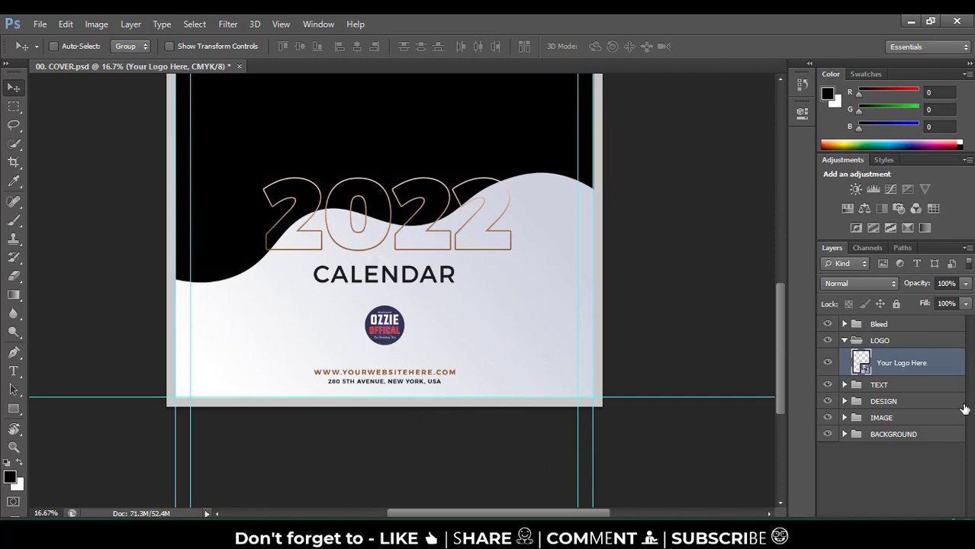
pyautogui.click(843, 385)
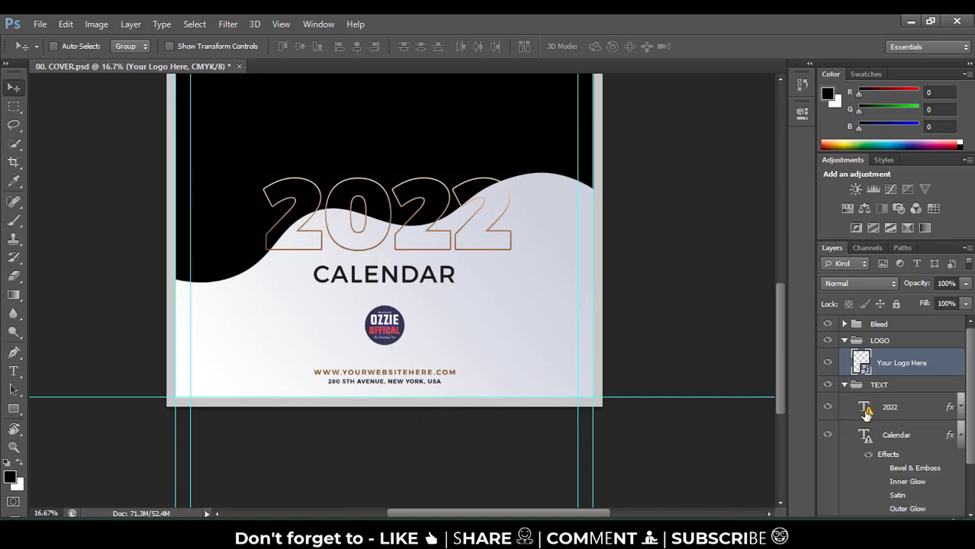
pyautogui.click(866, 410)
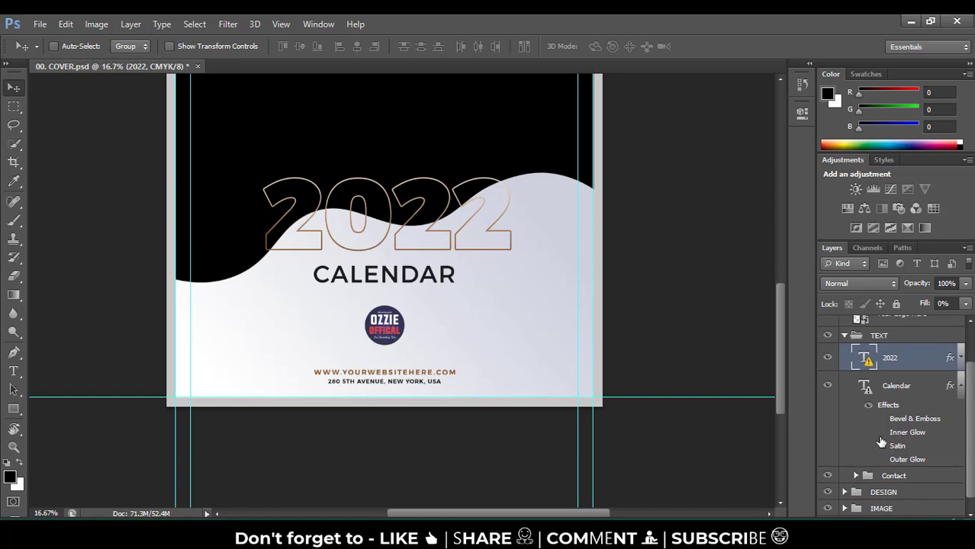
pyautogui.click(843, 385)
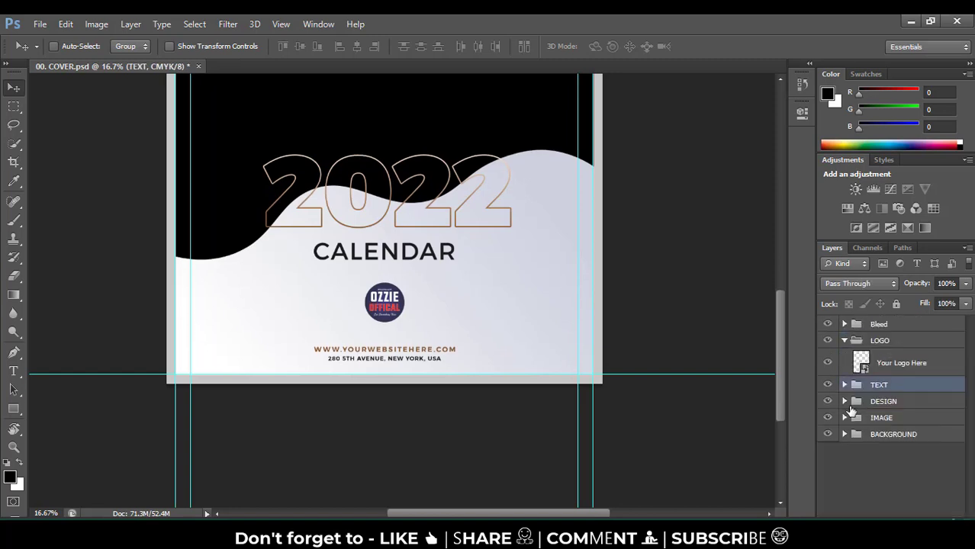
pyautogui.click(844, 418)
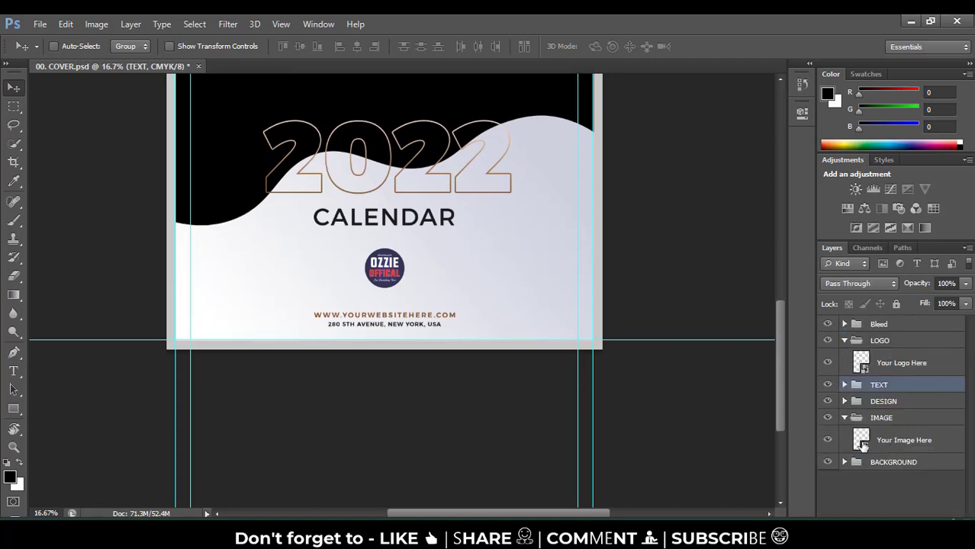
# Open the Your Image Here smart object and browse Local Disk (D:) to the Demo Pictures folder
pyautogui.doubleClick(861, 439)
pyautogui.click(509, 251)
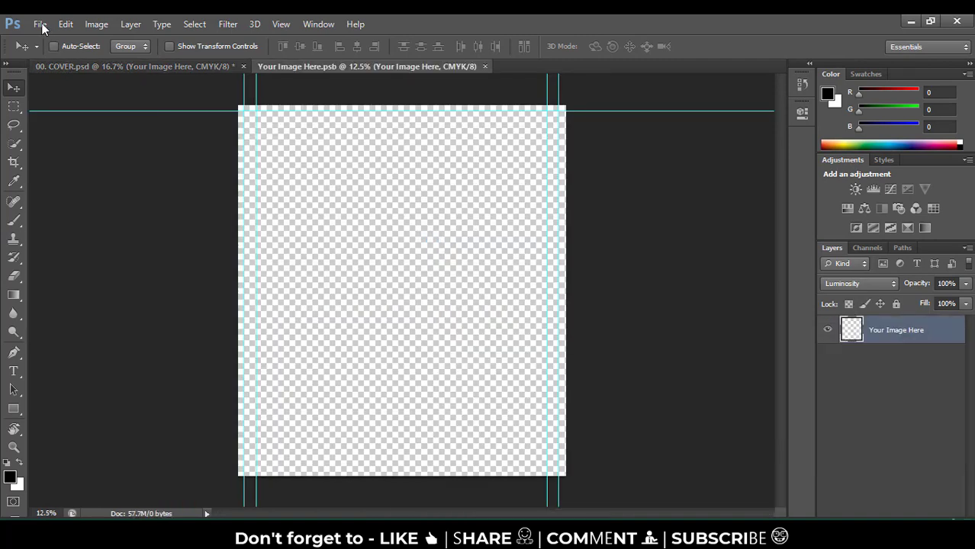
pyautogui.click(40, 24)
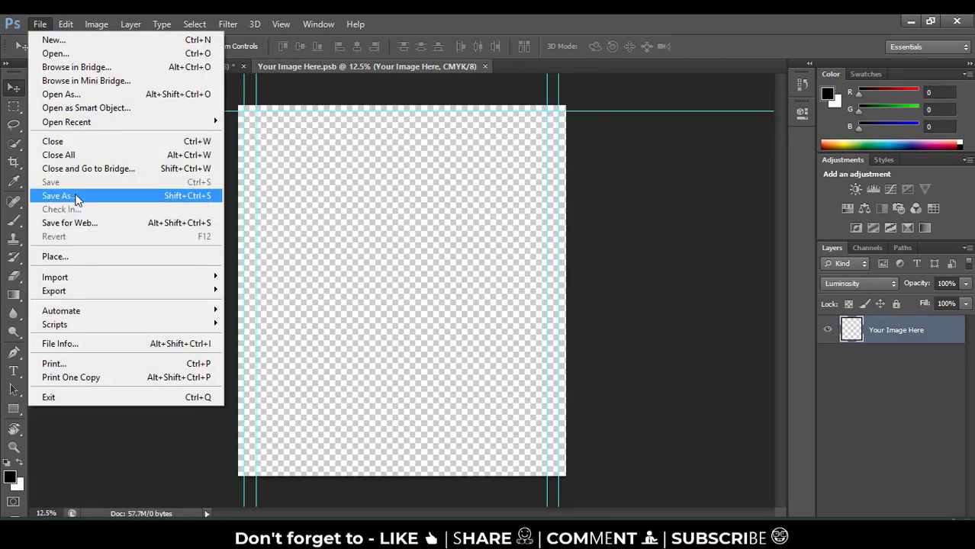
pyautogui.click(79, 254)
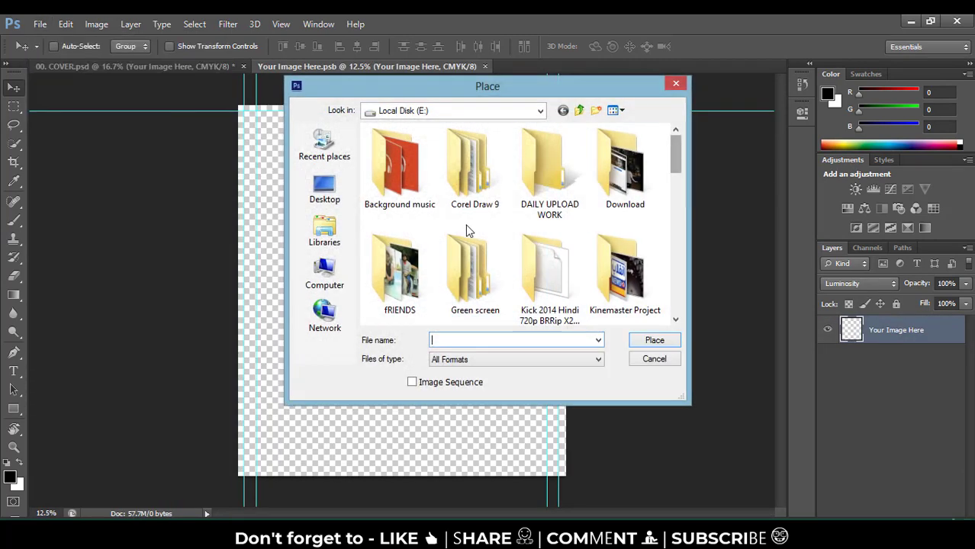
pyautogui.click(324, 275)
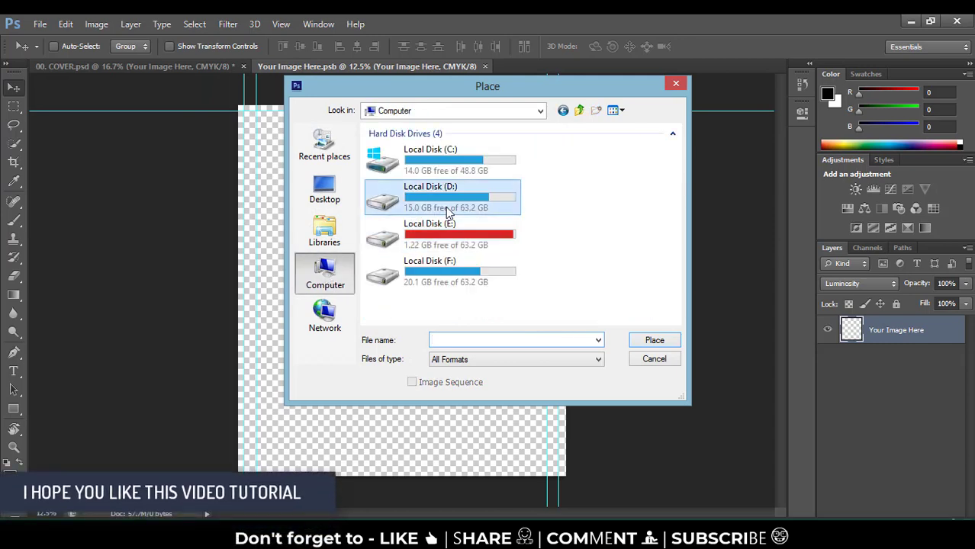
pyautogui.doubleClick(445, 206)
pyautogui.doubleClick(424, 173)
pyautogui.doubleClick(427, 148)
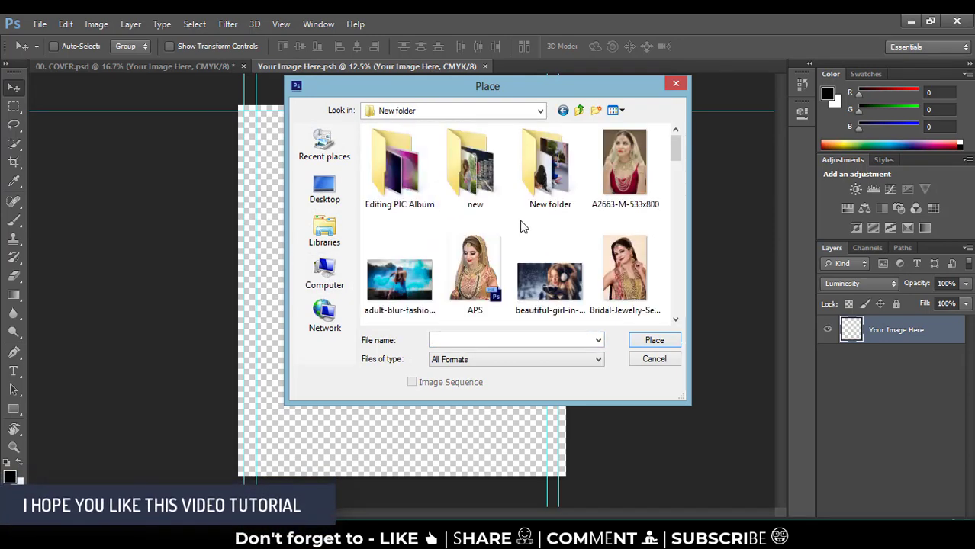
# Place the pexels-garry photo from the nested New folder, scale it to fill, and save the smart object
pyautogui.click(549, 284)
pyautogui.click(543, 170)
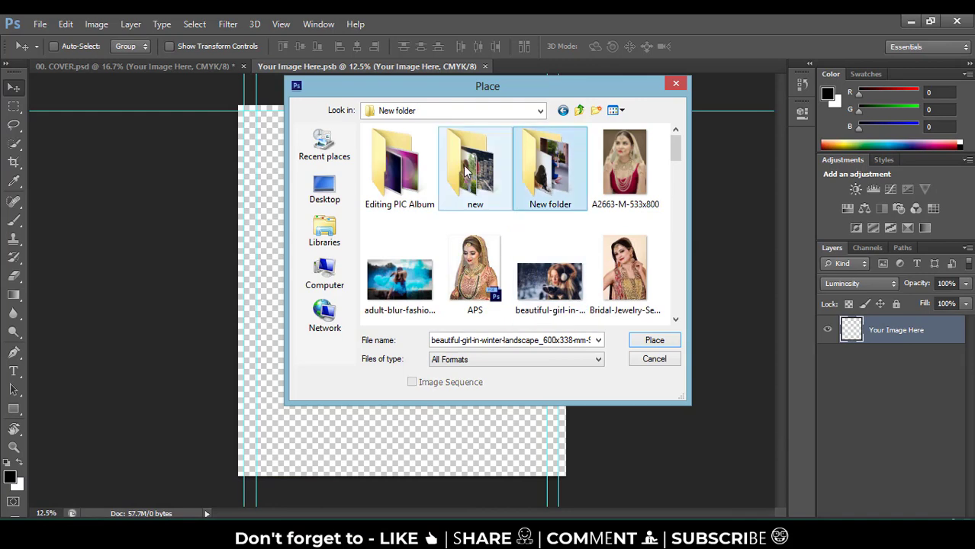
pyautogui.doubleClick(549, 170)
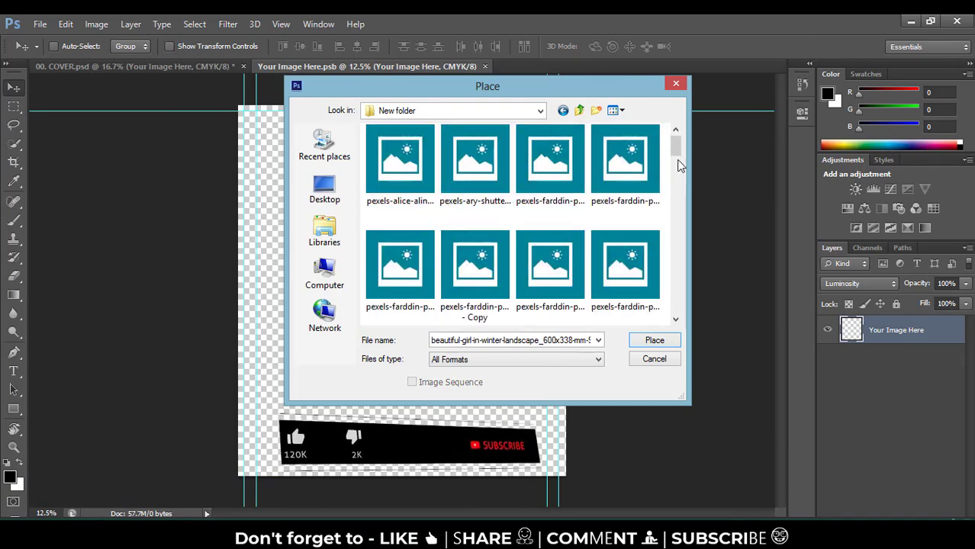
pyautogui.moveTo(677, 161); pyautogui.dragTo(674, 158)
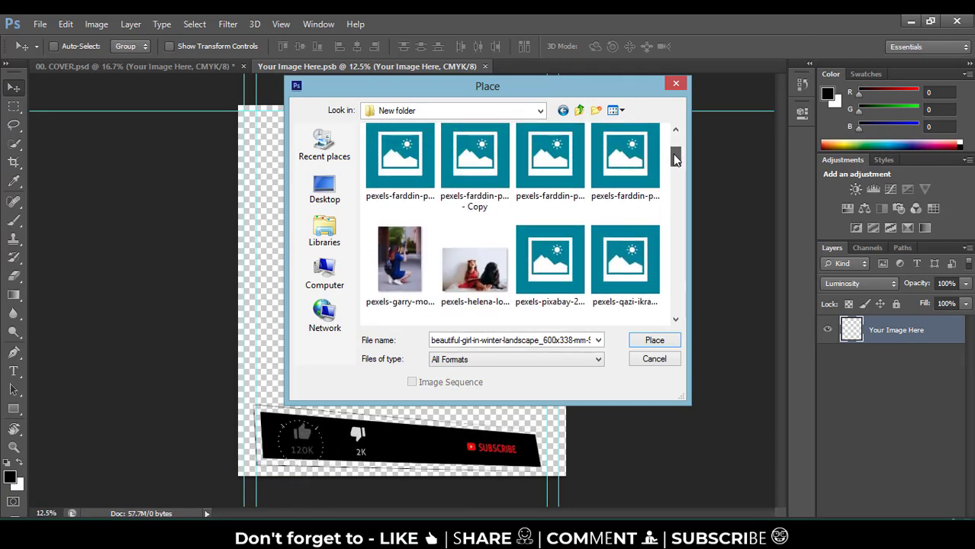
pyautogui.doubleClick(418, 251)
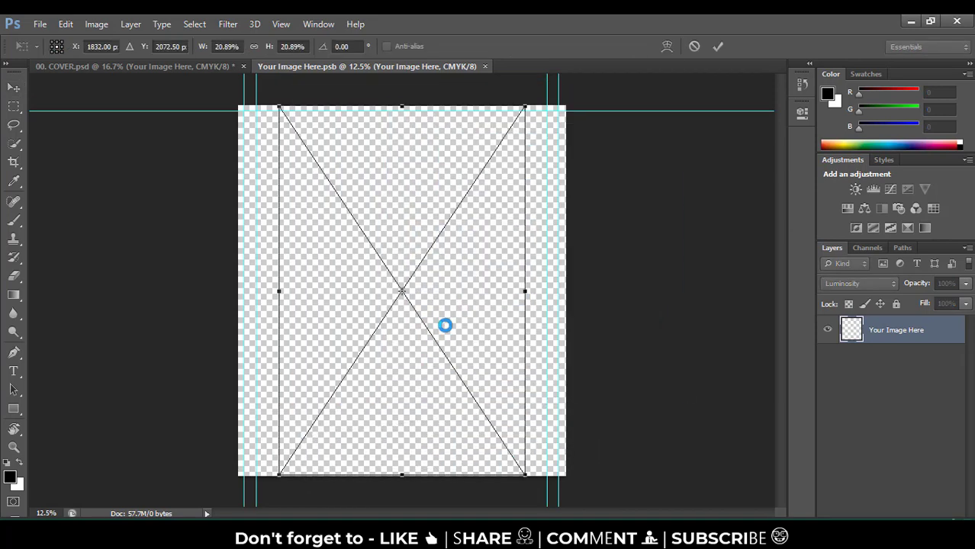
pyautogui.moveTo(527, 473); pyautogui.dragTo(614, 507)
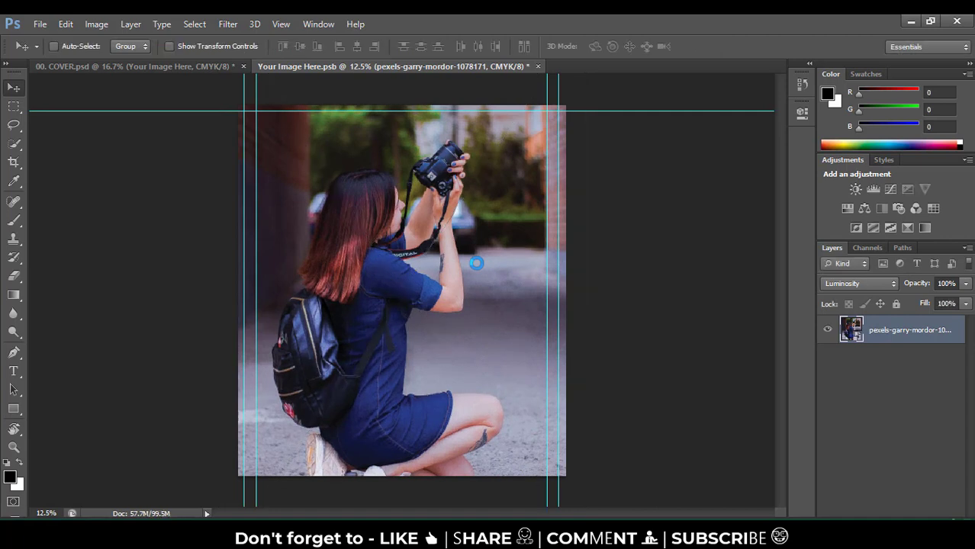
pyautogui.click(538, 66)
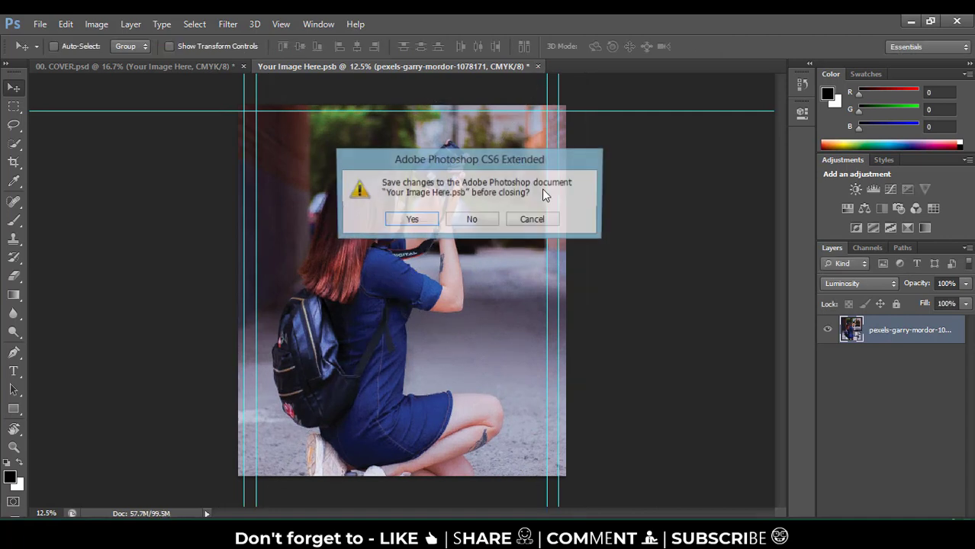
pyautogui.click(424, 219)
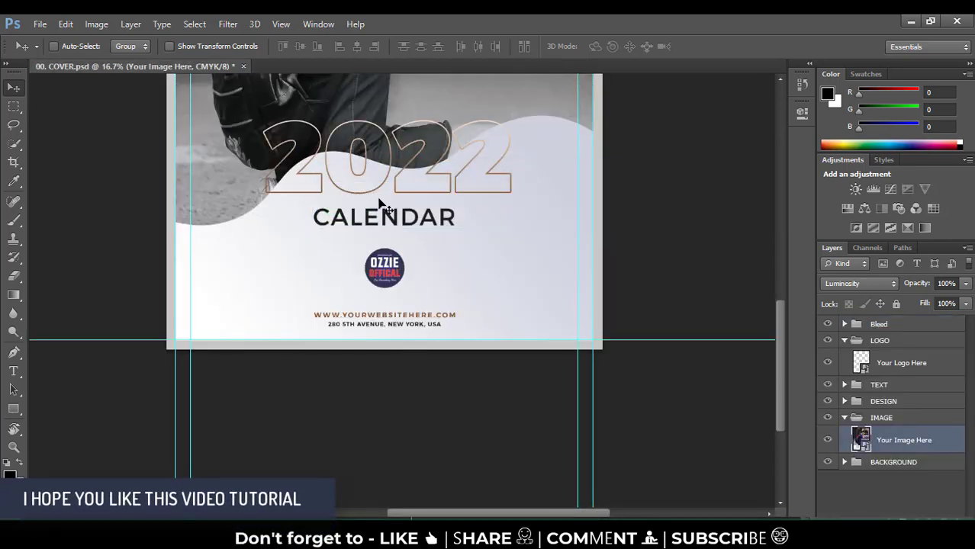
# Review the cover with the camera photo, close 00. COVER.psd, and minimize Photoshop
pyautogui.hotkey('ctrl', '-')
pyautogui.hotkey('ctrl', '-')
pyautogui.hotkey('ctrl', '-')
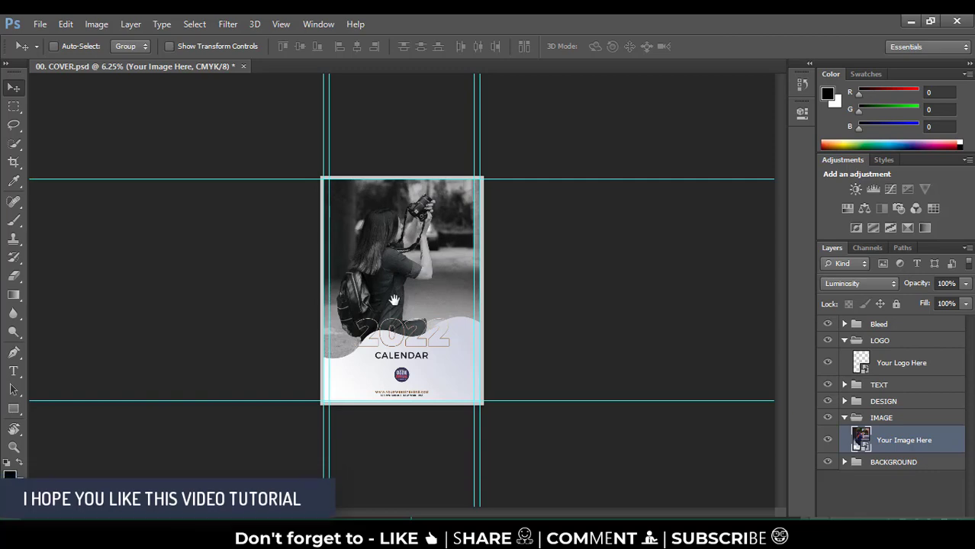
pyautogui.hotkey('ctrl', '+')
pyautogui.hotkey('ctrl', '+')
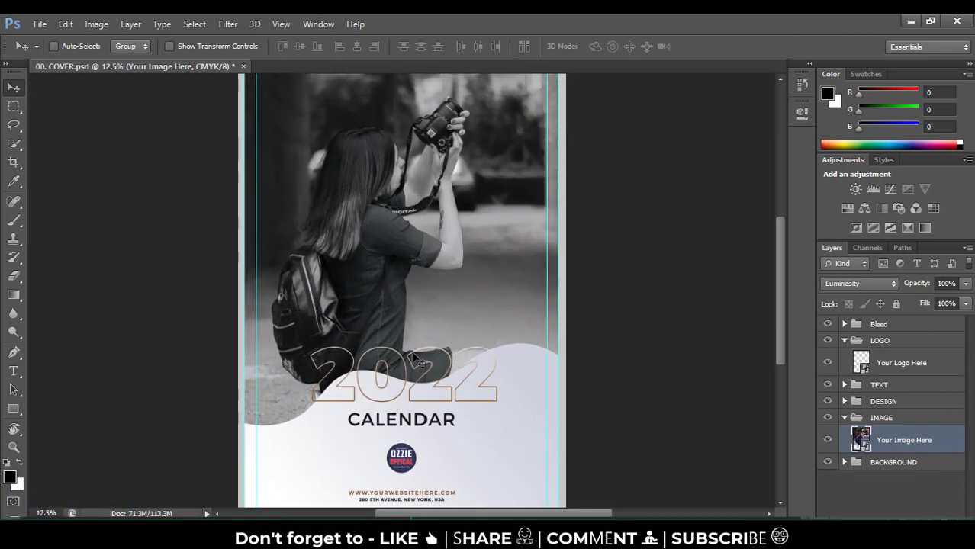
pyautogui.moveTo(401, 347); pyautogui.dragTo(380, 235)
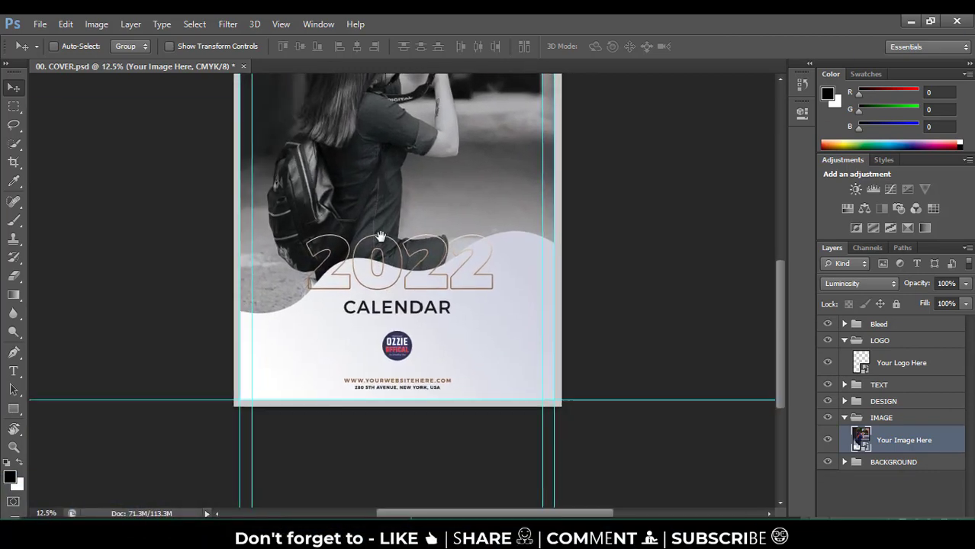
pyautogui.scroll(5, 276, 117)
pyautogui.click(244, 67)
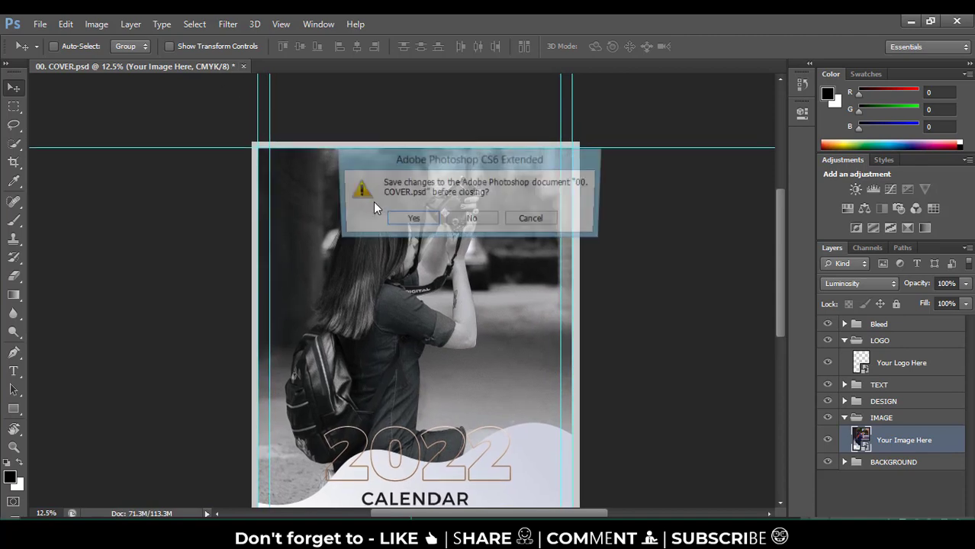
pyautogui.click(471, 220)
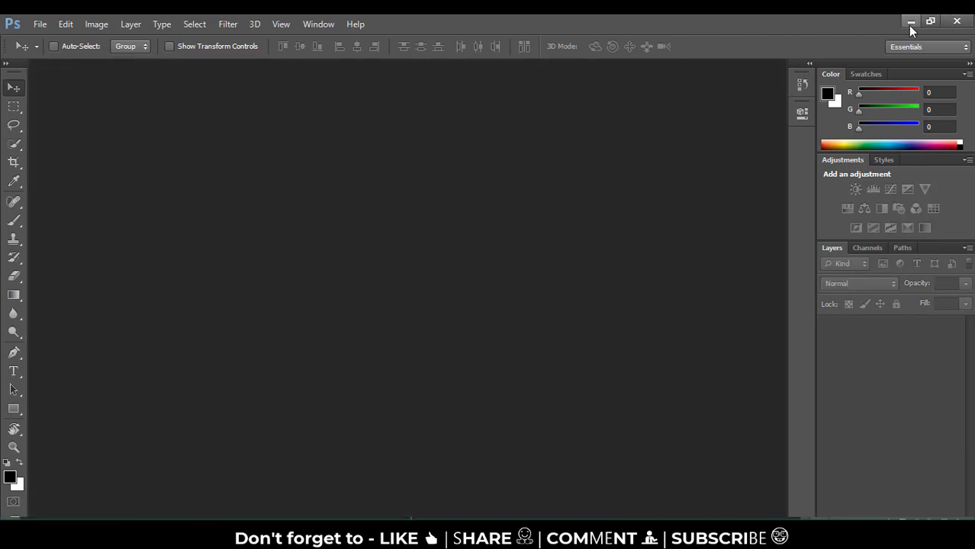
pyautogui.click(910, 22)
# Browse the May and December month files, then go back to the parent 2022 folder
pyautogui.scroll(-5, 389, 278)
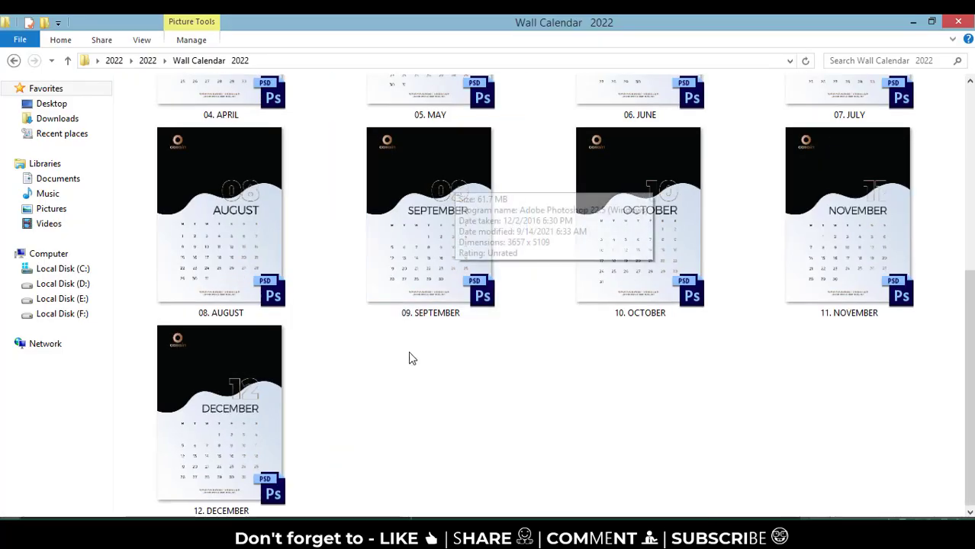
pyautogui.scroll(5, 409, 356)
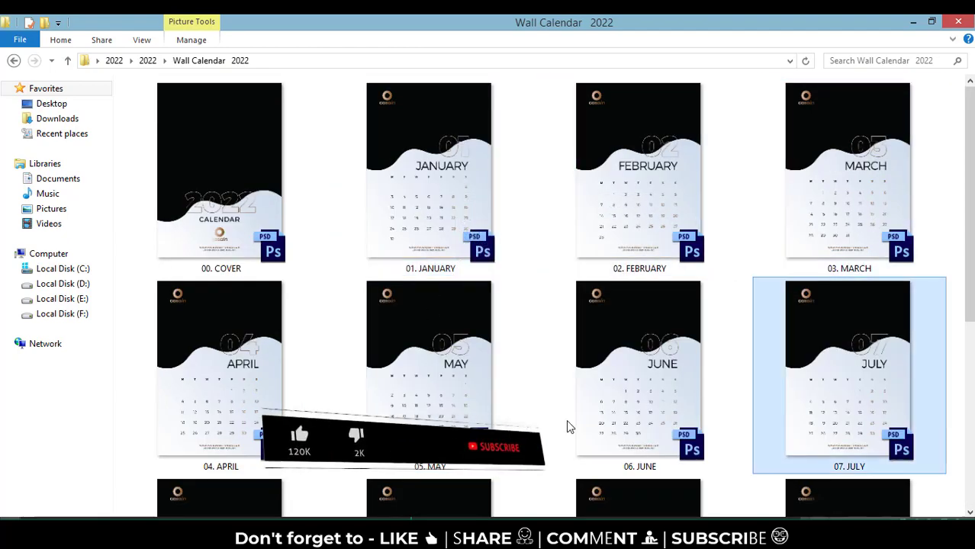
pyautogui.click(395, 412)
pyautogui.scroll(-2, 458, 408)
pyautogui.scroll(-3, 551, 404)
pyautogui.click(203, 476)
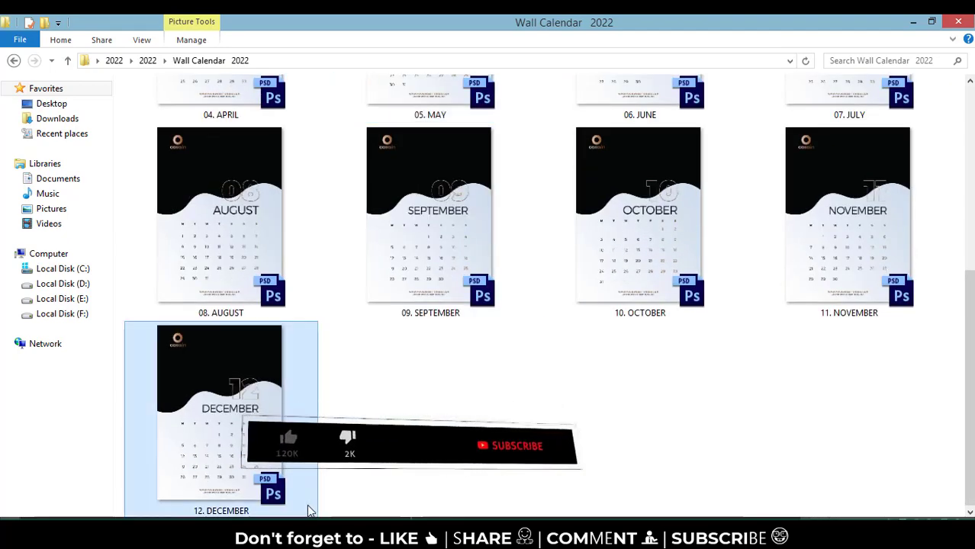
pyautogui.click(13, 61)
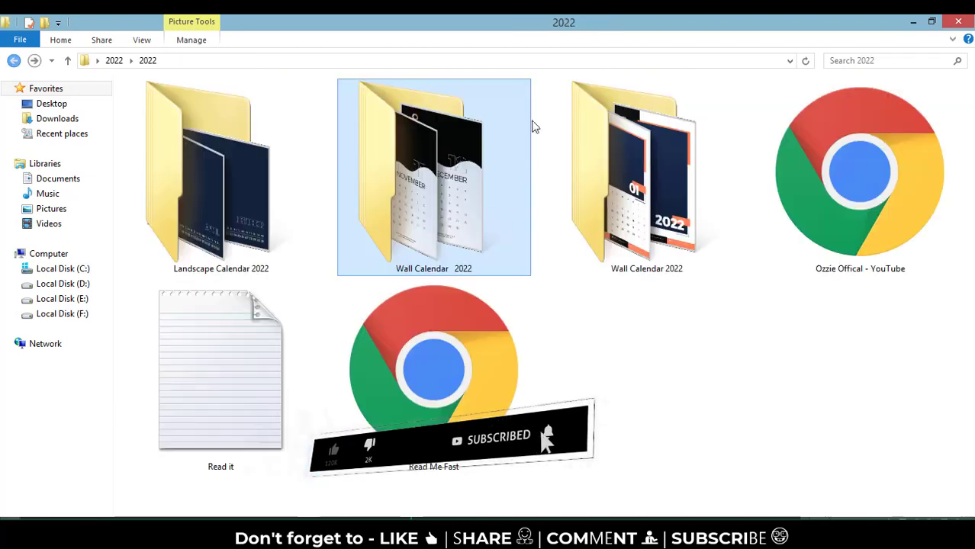
# Open the other Wall Calendar 2022 folder, view it as large icons, and select the 06. JUNE file
pyautogui.doubleClick(616, 175)
pyautogui.rightClick(444, 320)
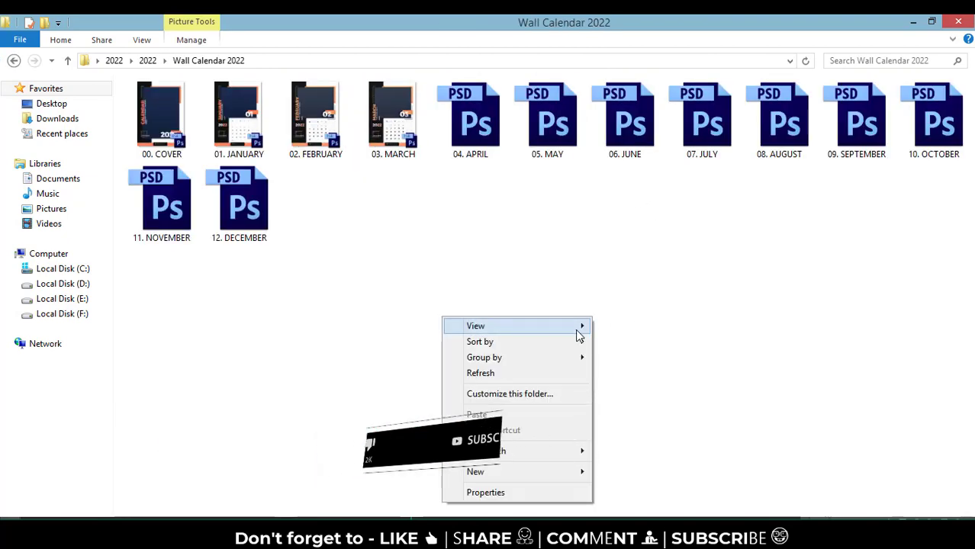
pyautogui.click(653, 340)
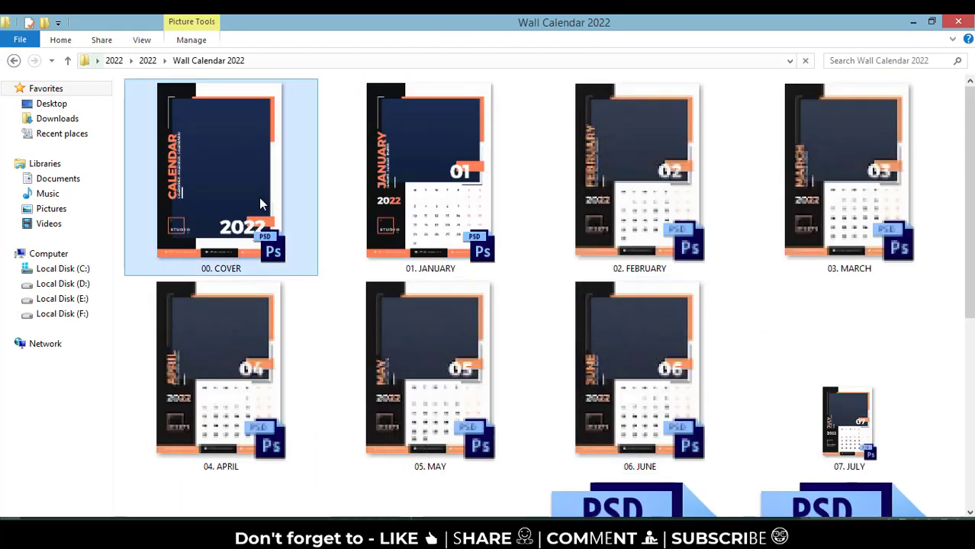
pyautogui.hotkey('ctrl', 'a')
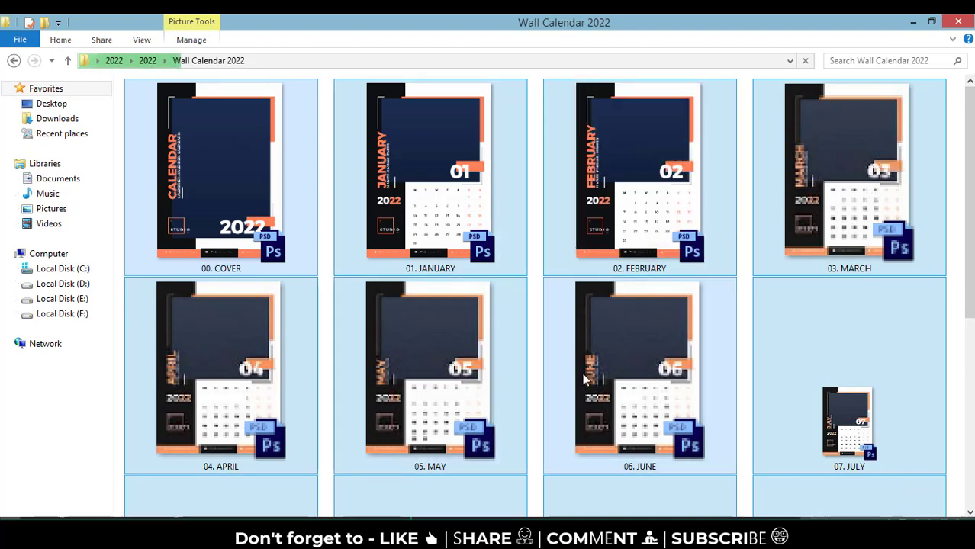
pyautogui.click(671, 347)
pyautogui.scroll(-3, 695, 353)
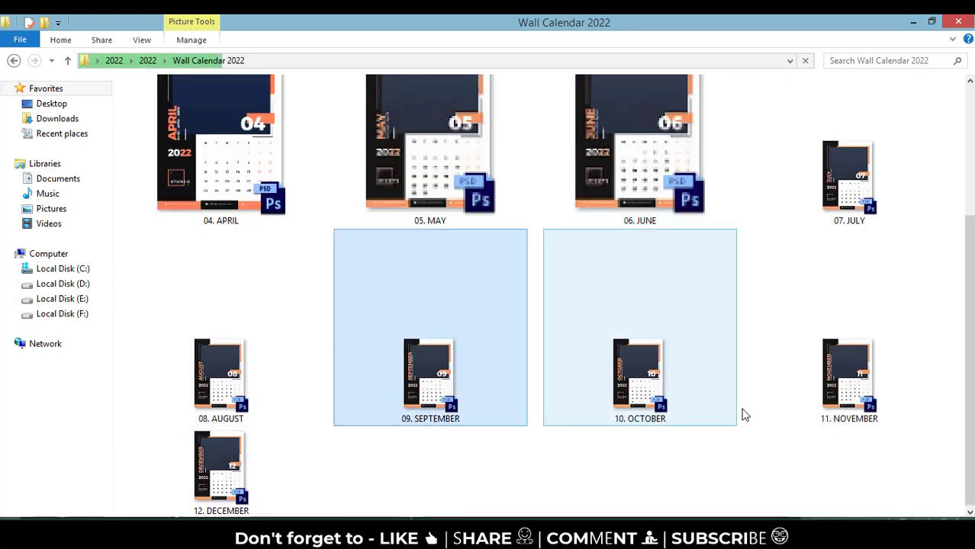
pyautogui.scroll(3, 697, 443)
# Open 00. COVER keeping its layers, dismiss the missing fonts warning, and zoom in
pyautogui.doubleClick(296, 248)
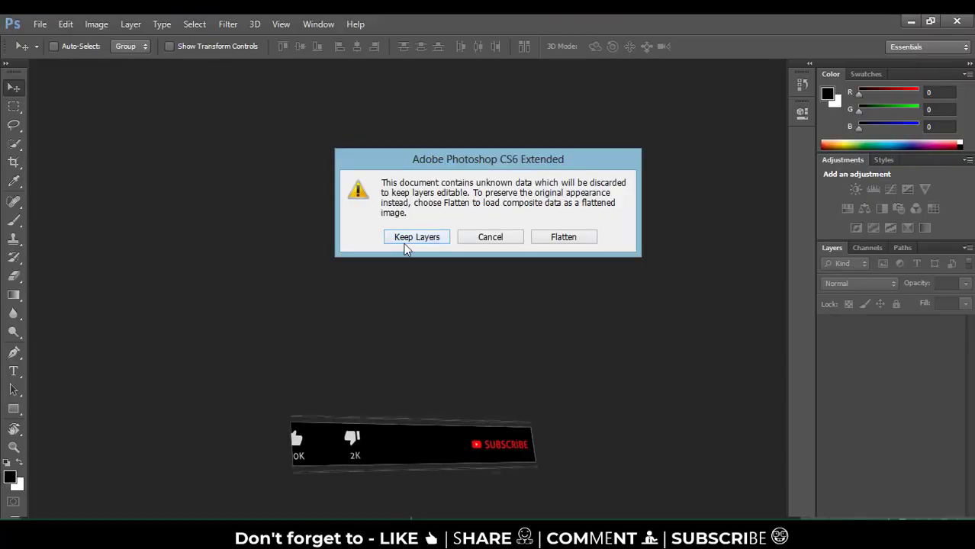
pyautogui.click(408, 238)
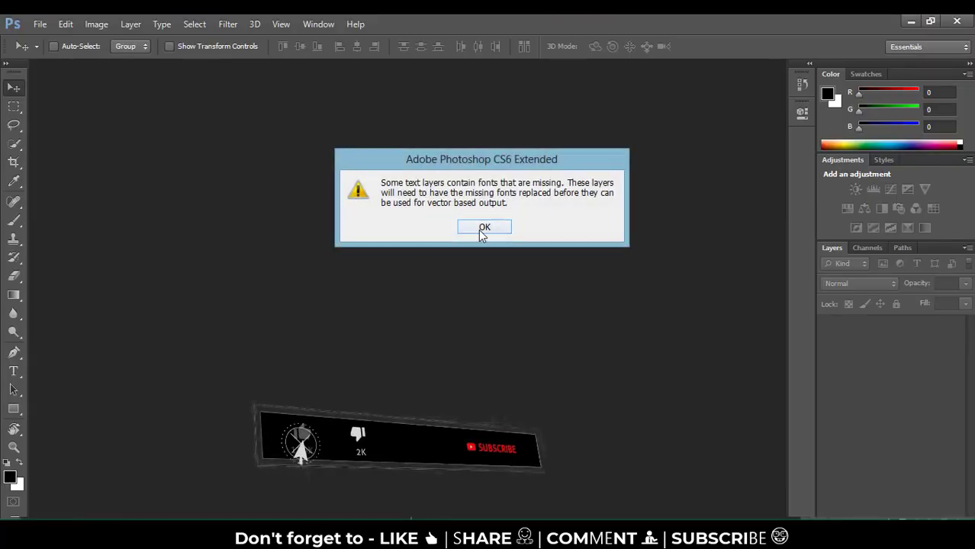
pyautogui.click(483, 227)
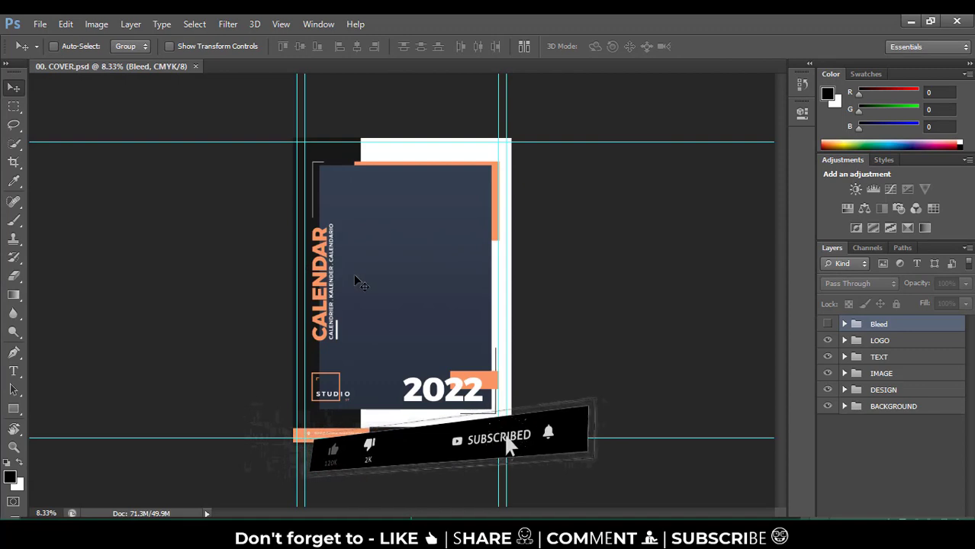
pyautogui.hotkey('ctrl', '+')
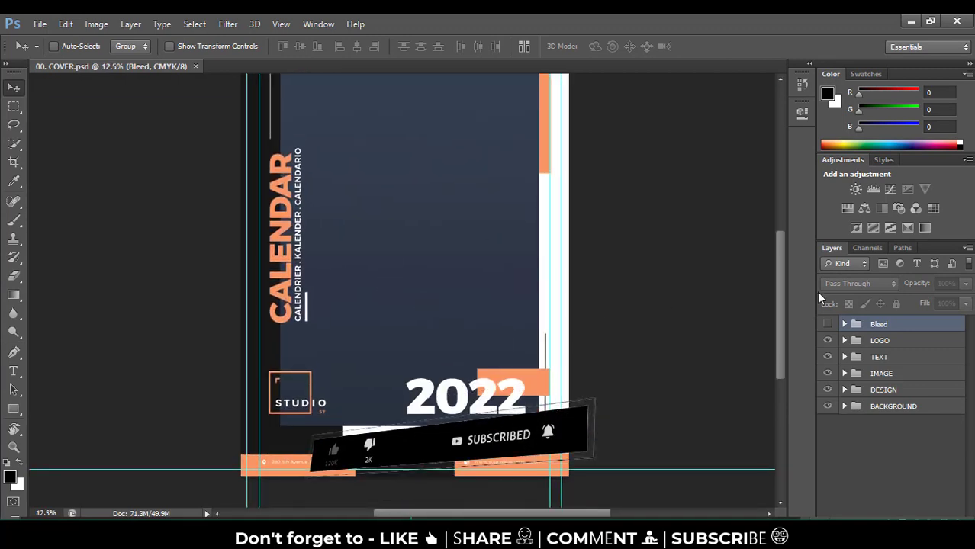
# Hide the Bleed layer, expand the IMAGE group, and open the Your Image Here smart object
pyautogui.click(827, 324)
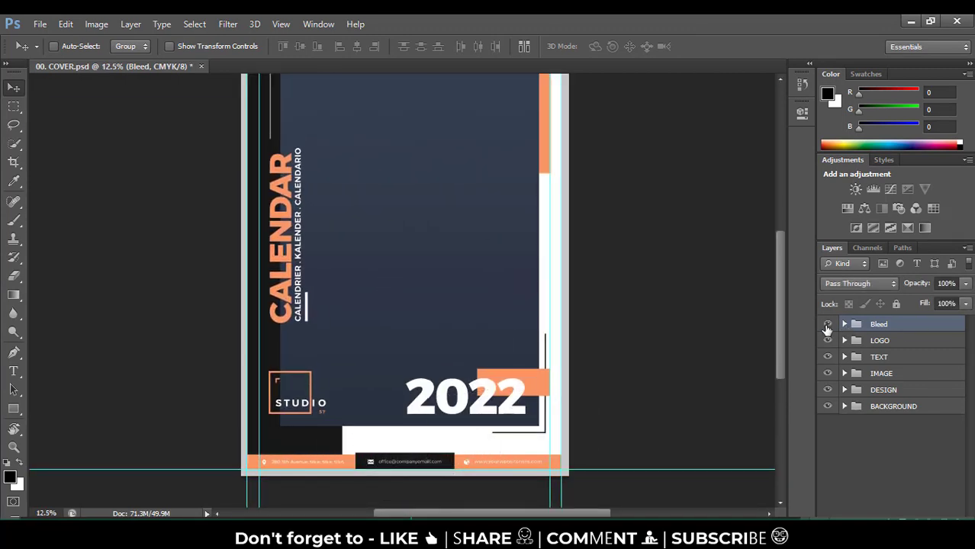
pyautogui.click(827, 324)
pyautogui.click(844, 340)
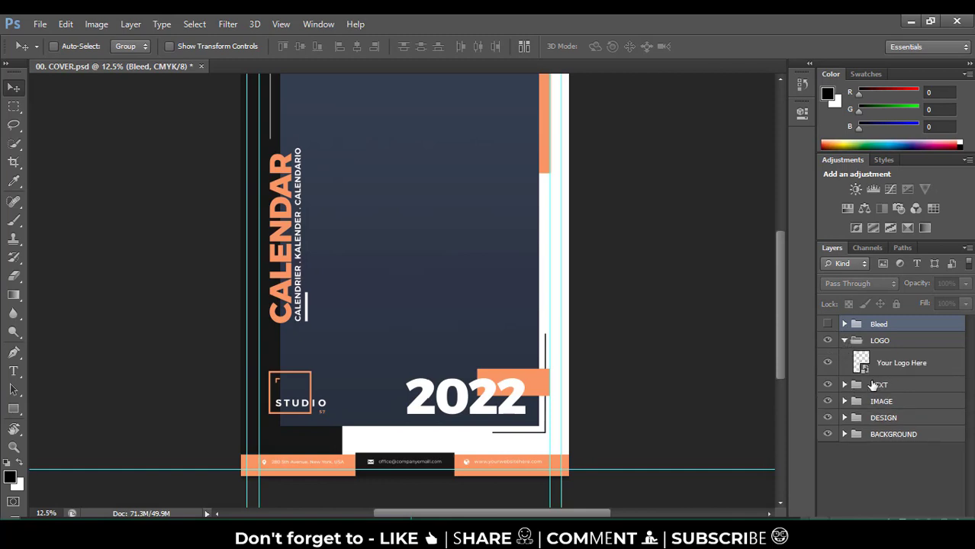
pyautogui.click(845, 340)
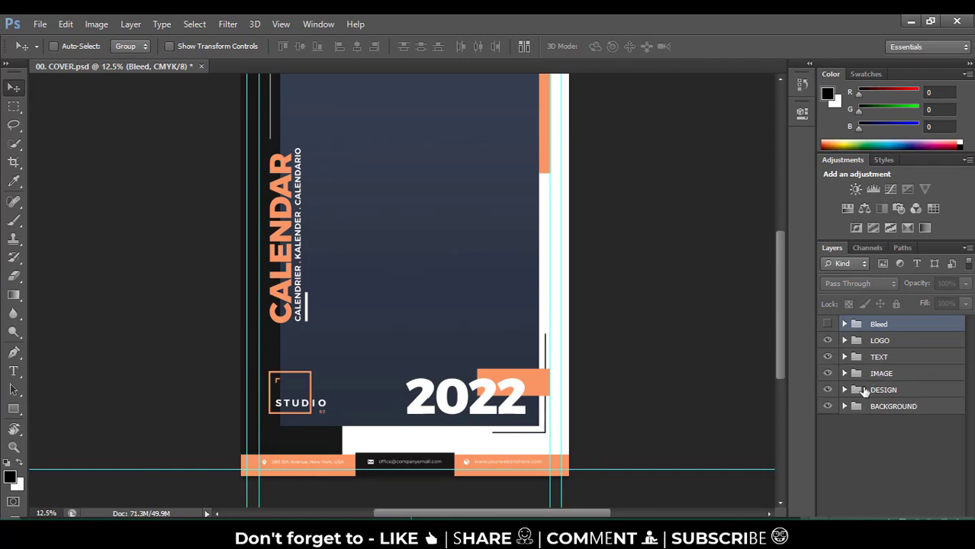
pyautogui.click(844, 373)
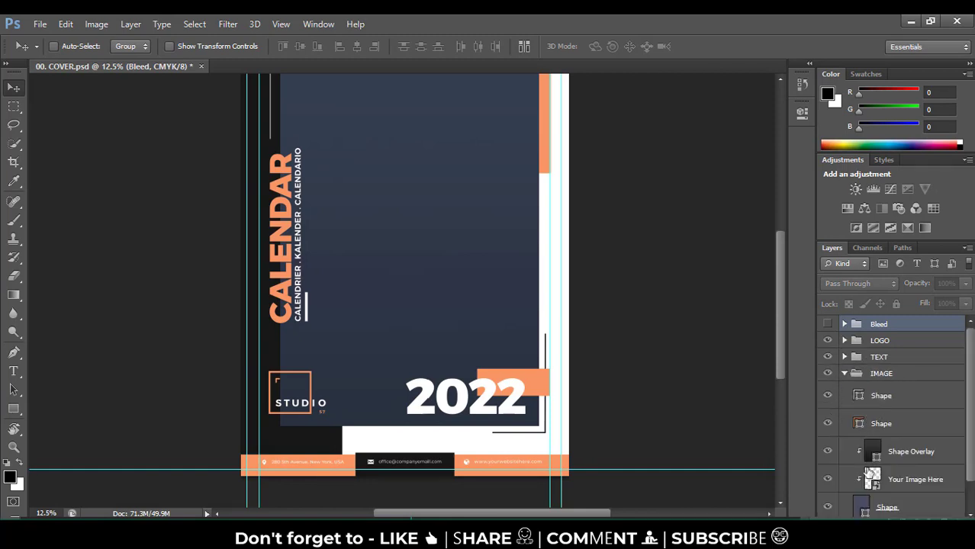
pyautogui.scroll(-2, 870, 488)
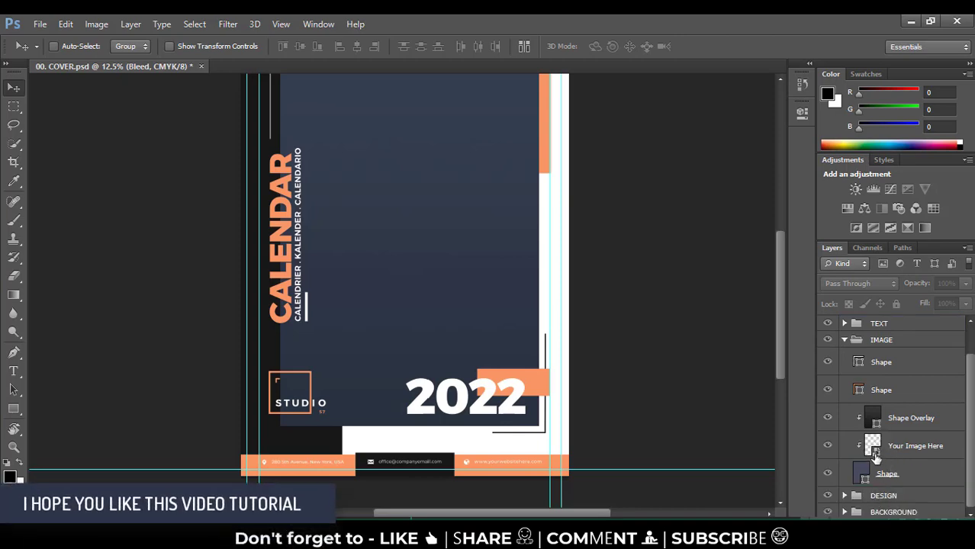
pyautogui.doubleClick(872, 446)
# Place the woman-with-camera photo, enlarge it slightly and shift it right and up, then save the smart object
pyautogui.click(530, 252)
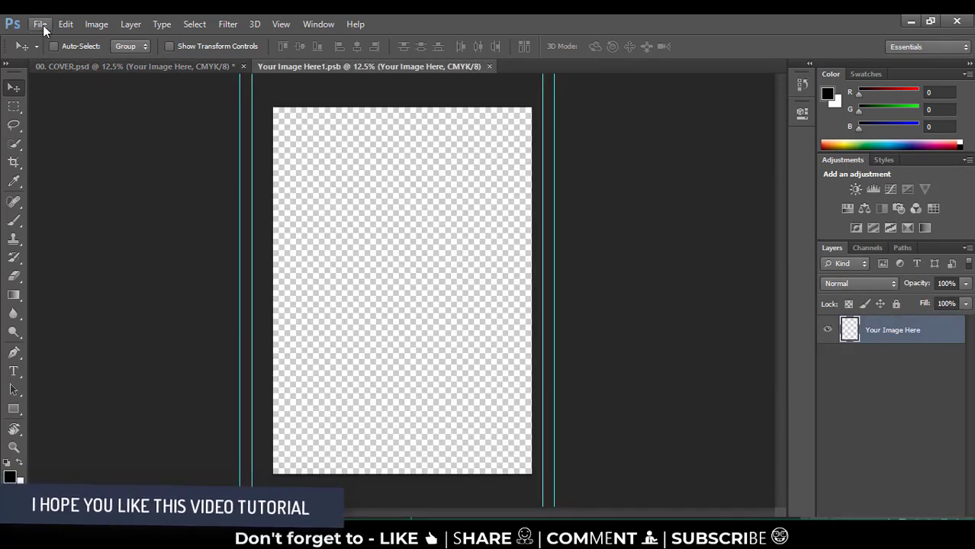
pyautogui.click(39, 24)
pyautogui.click(53, 256)
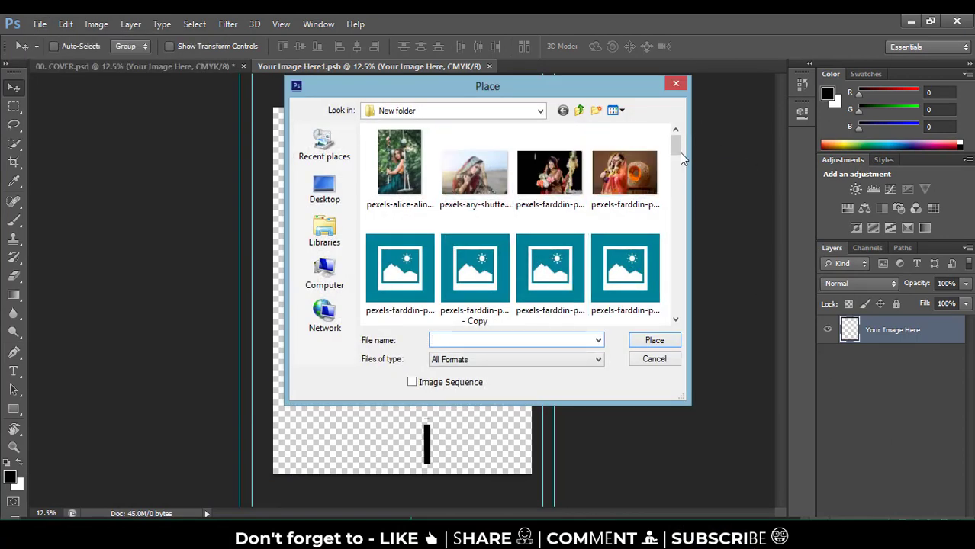
pyautogui.scroll(-5, 681, 156)
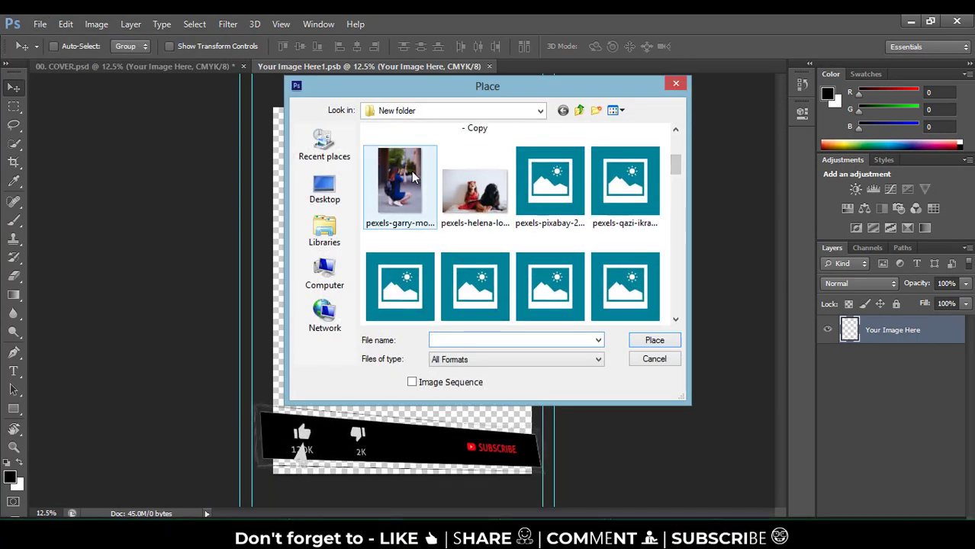
pyautogui.doubleClick(412, 177)
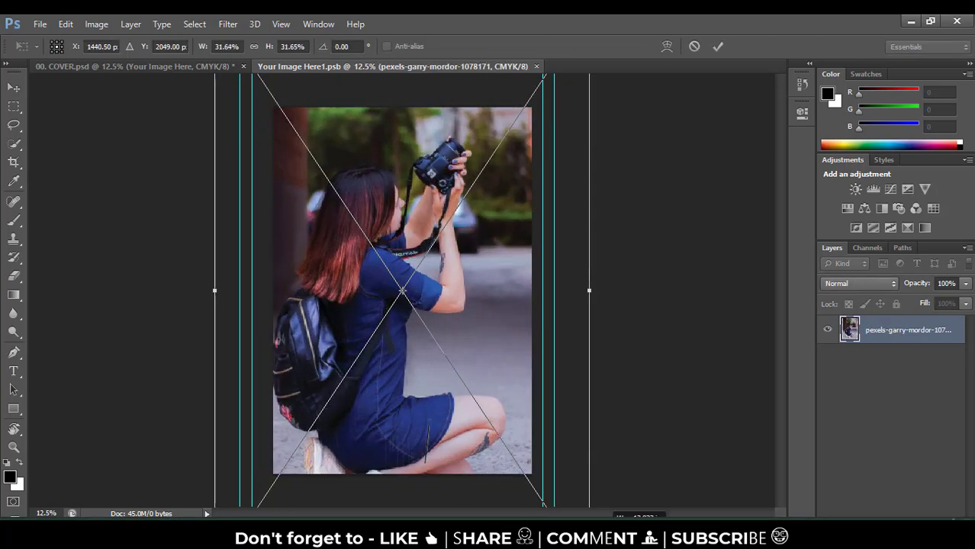
pyautogui.moveTo(591, 513); pyautogui.dragTo(604, 512)
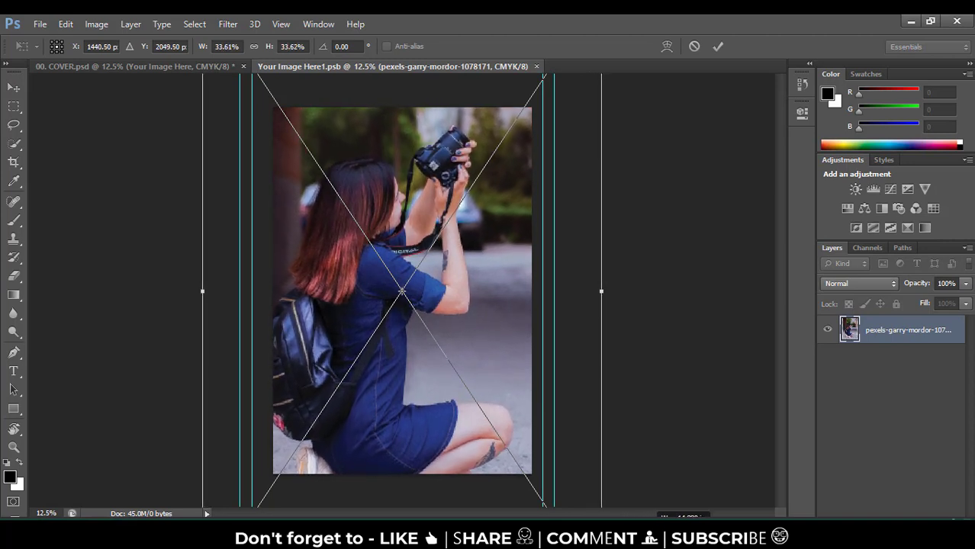
pyautogui.moveTo(353, 453); pyautogui.dragTo(379, 434)
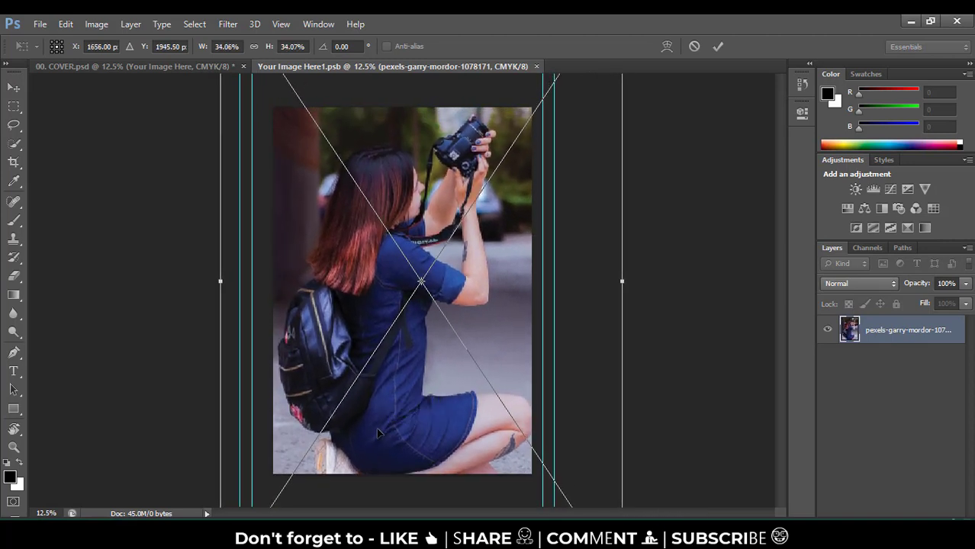
pyautogui.doubleClick(481, 277)
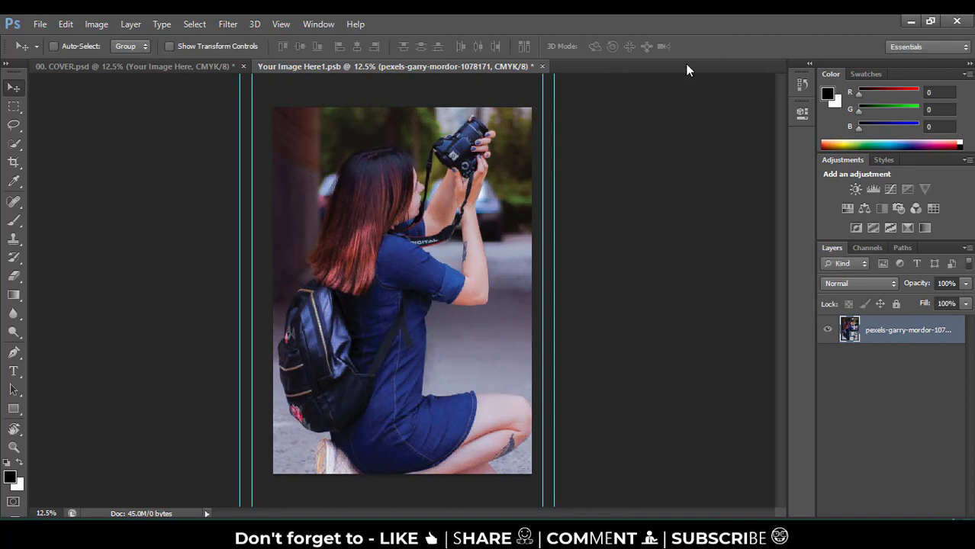
pyautogui.click(542, 67)
pyautogui.click(403, 220)
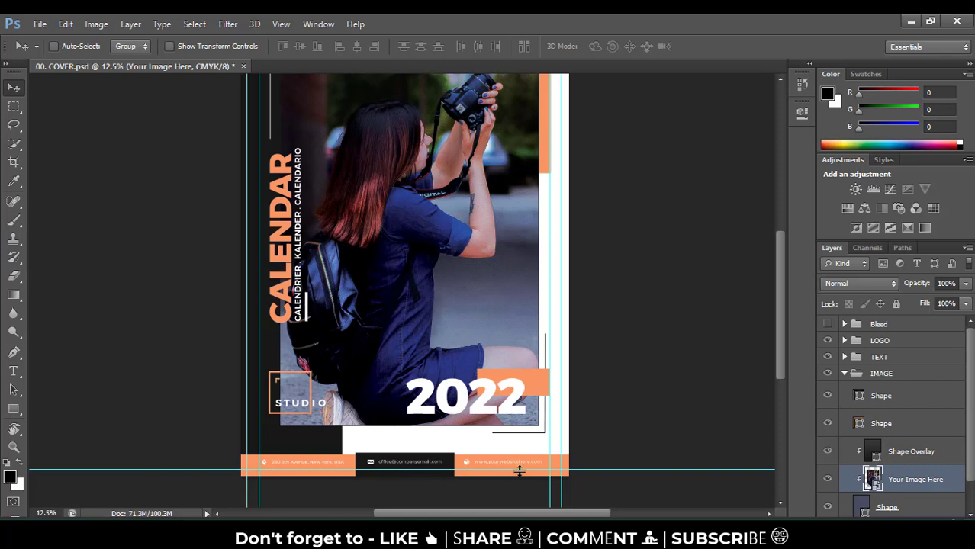
# Collapse the IMAGE layer group and expand the DESIGN group to reveal its four Shape layers
pyautogui.scroll(-2, 847, 450)
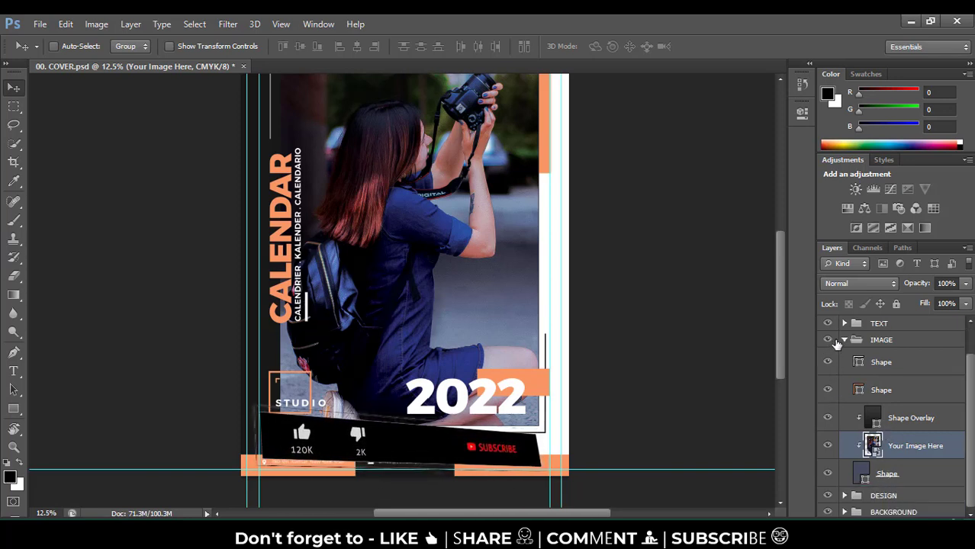
pyautogui.click(881, 339)
pyautogui.click(844, 340)
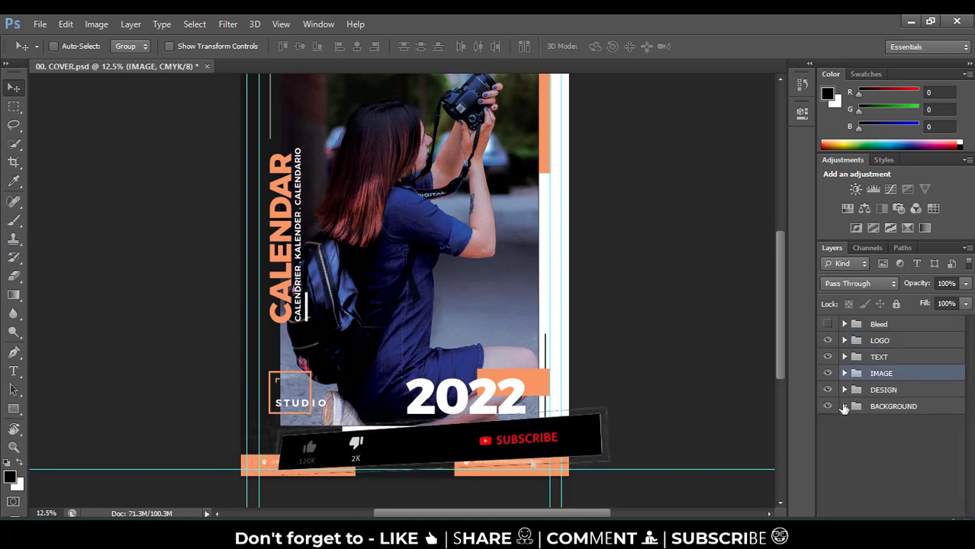
pyautogui.click(844, 390)
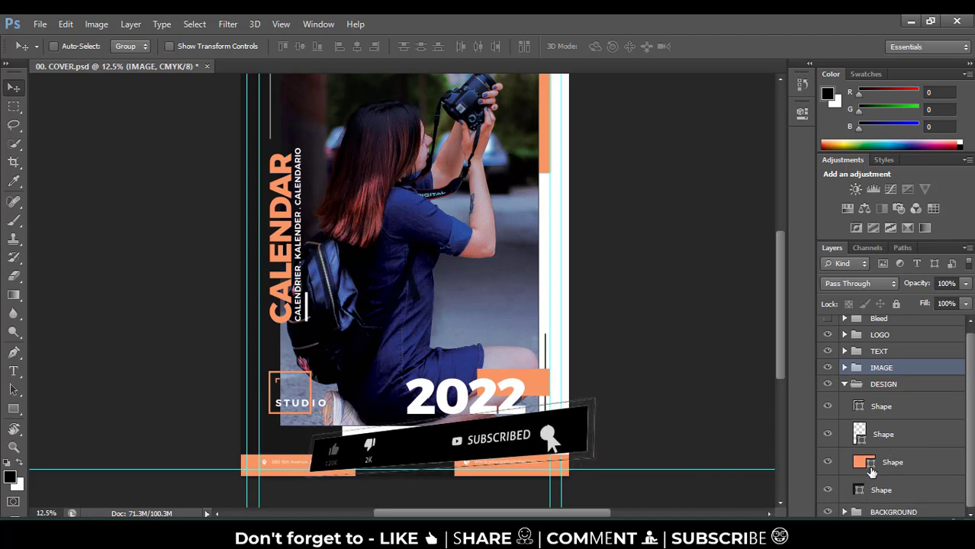
# Recolour the orange accent Shape layer beside the photo to red (ec0808)
pyautogui.doubleClick(871, 466)
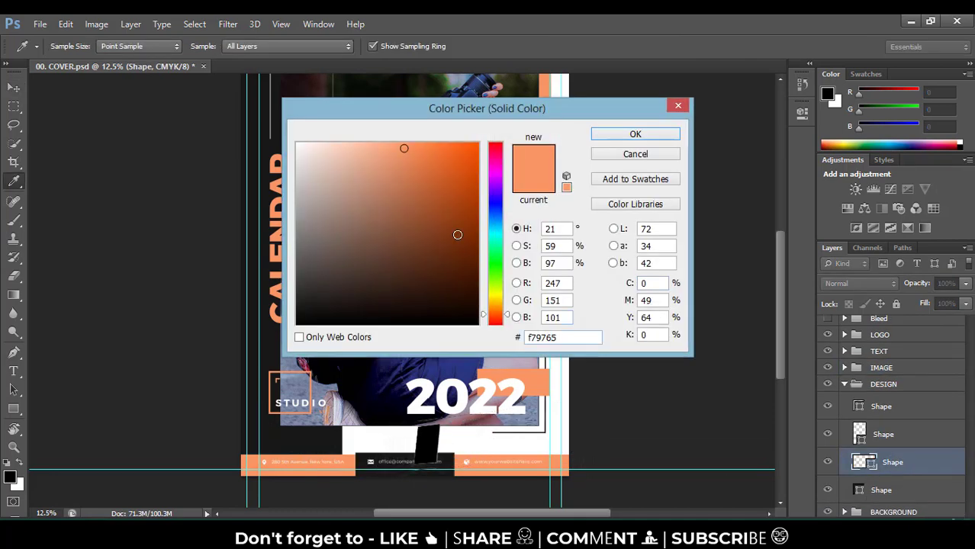
pyautogui.moveTo(457, 233); pyautogui.dragTo(472, 157)
pyautogui.click(496, 147)
pyautogui.click(639, 135)
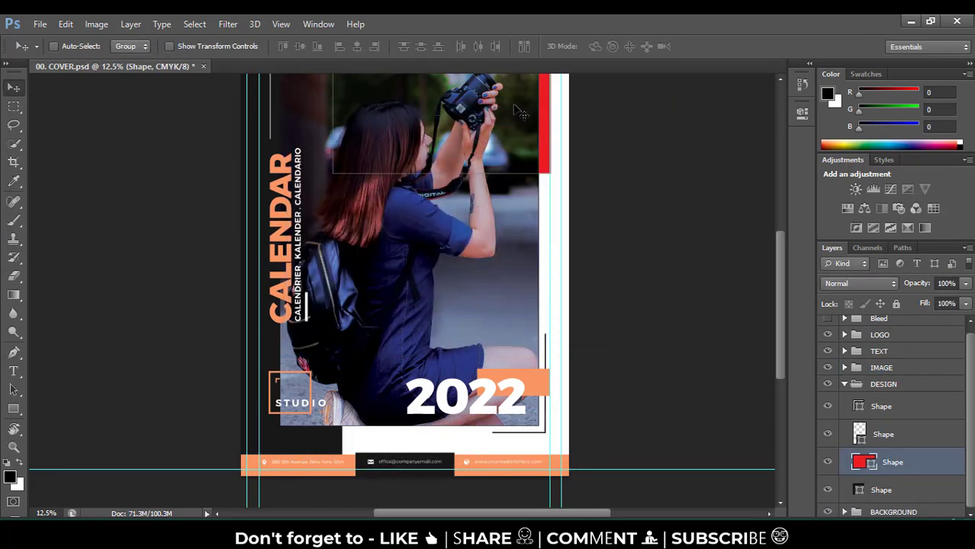
# Review the recoloured cover, then close the document without saving changes
pyautogui.moveTo(526, 113); pyautogui.dragTo(537, 289)
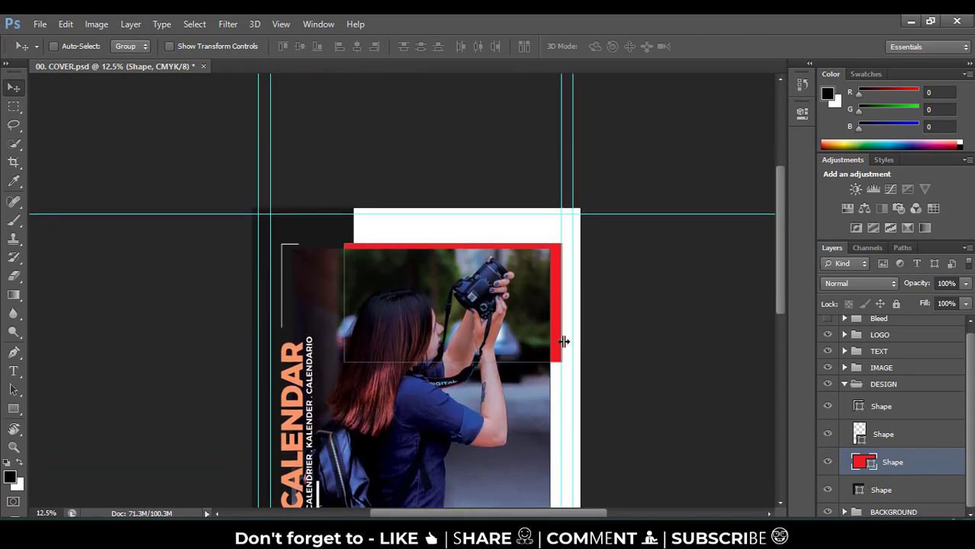
pyautogui.scroll(-10, 492, 413)
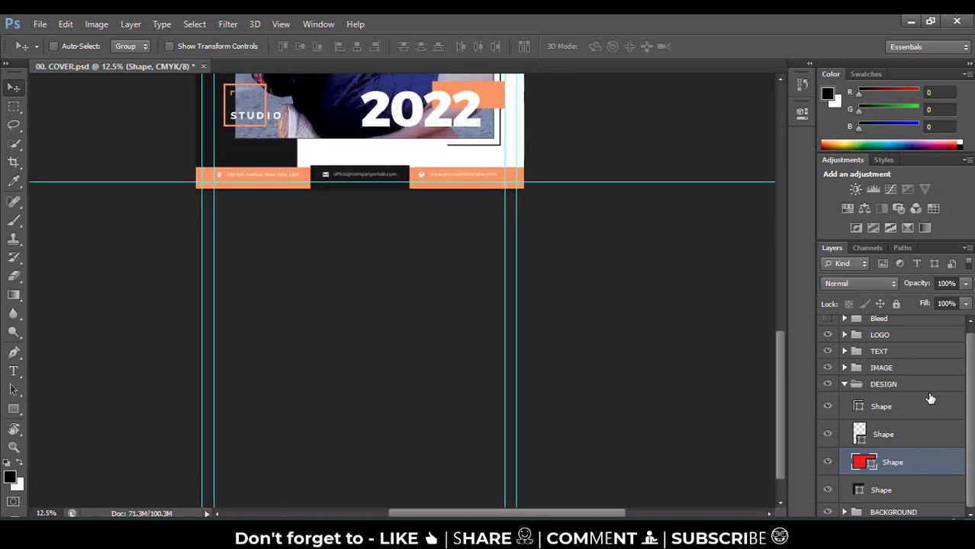
pyautogui.scroll(1, 859, 489)
pyautogui.scroll(-2, 876, 408)
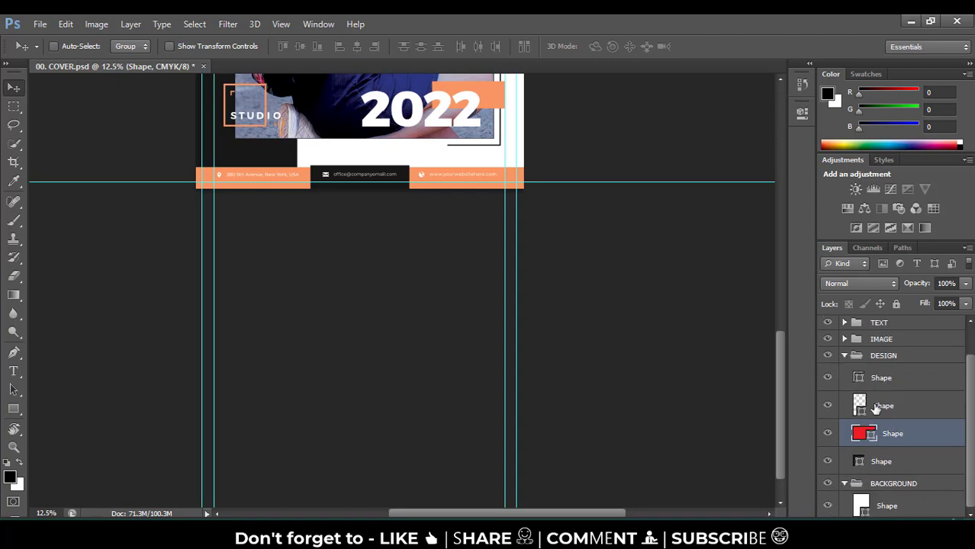
pyautogui.click(868, 508)
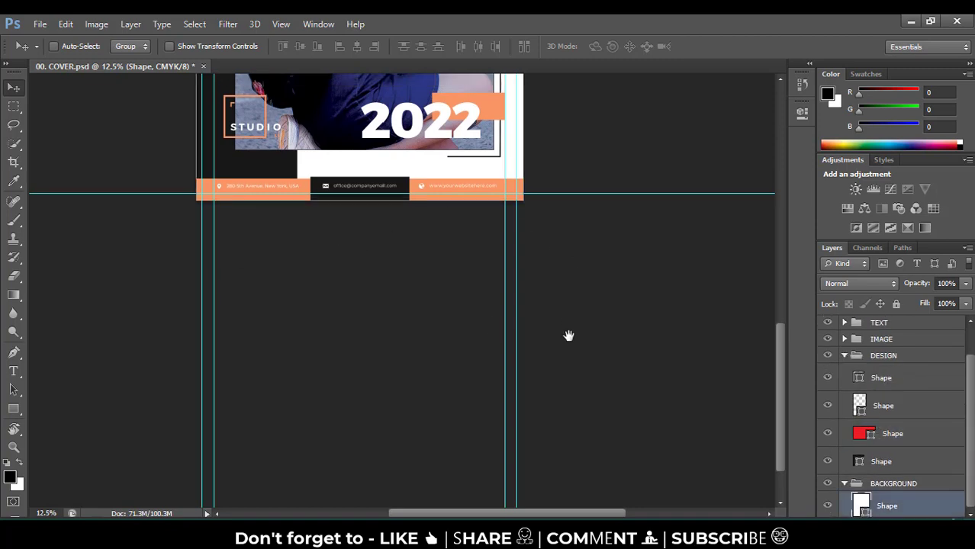
pyautogui.scroll(4, 568, 336)
pyautogui.scroll(2, 570, 342)
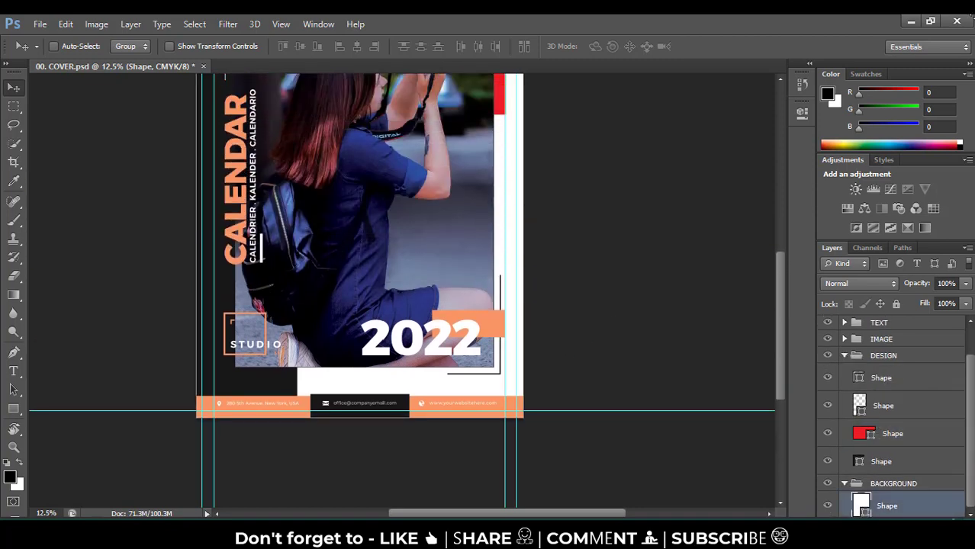
pyautogui.click(204, 67)
pyautogui.click(471, 220)
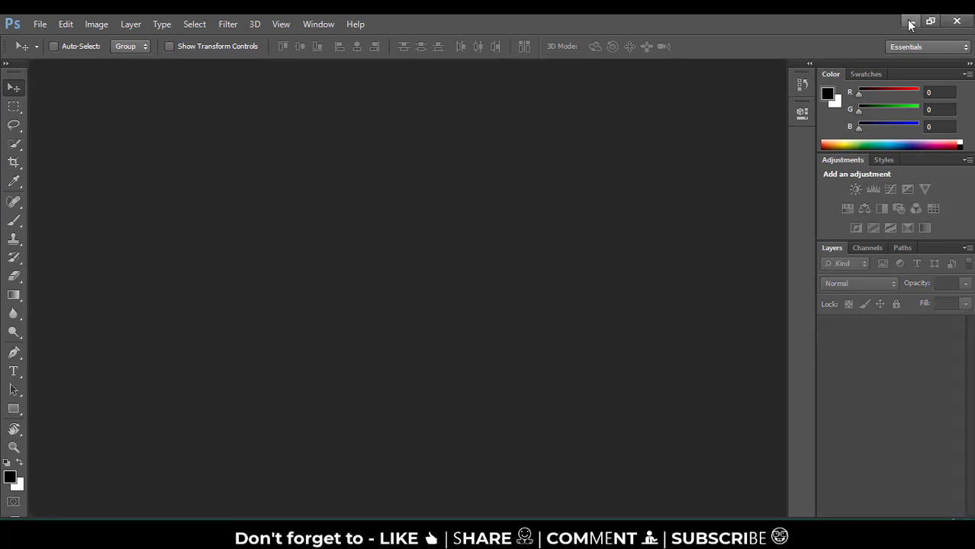
# Minimise Photoshop, look through the January–July month PSD files, and return to the 2022 folder
pyautogui.click(911, 21)
pyautogui.click(458, 252)
pyautogui.click(637, 236)
pyautogui.click(855, 237)
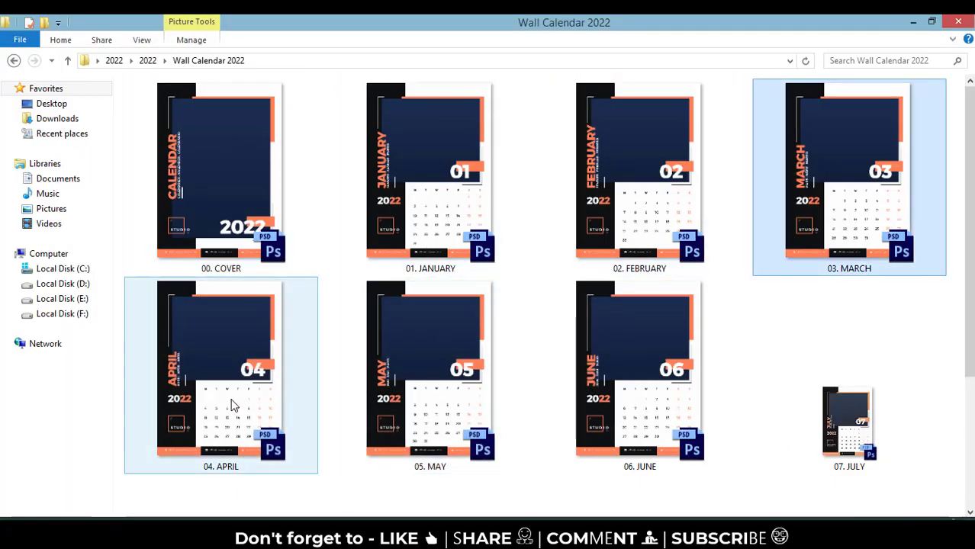
pyautogui.click(450, 404)
pyautogui.click(649, 412)
pyautogui.click(850, 416)
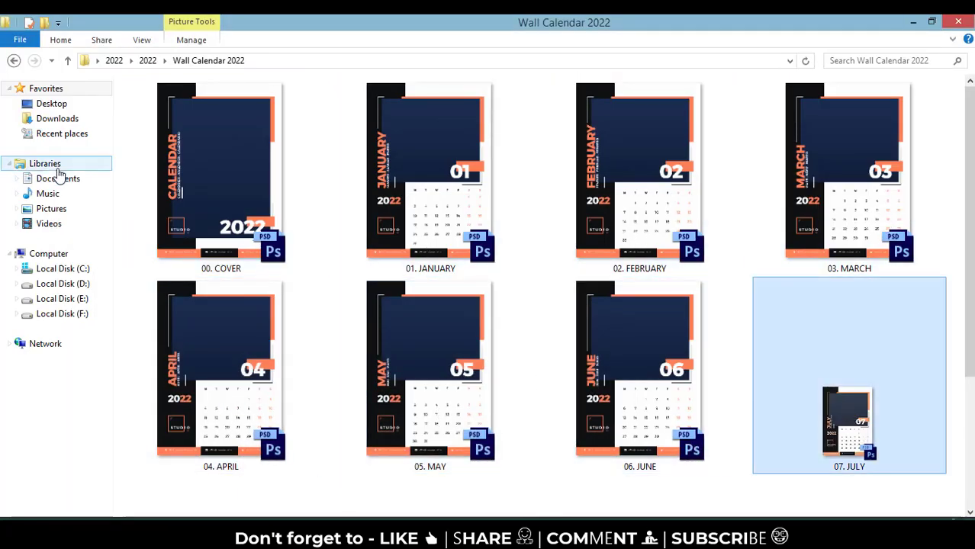
pyautogui.click(11, 64)
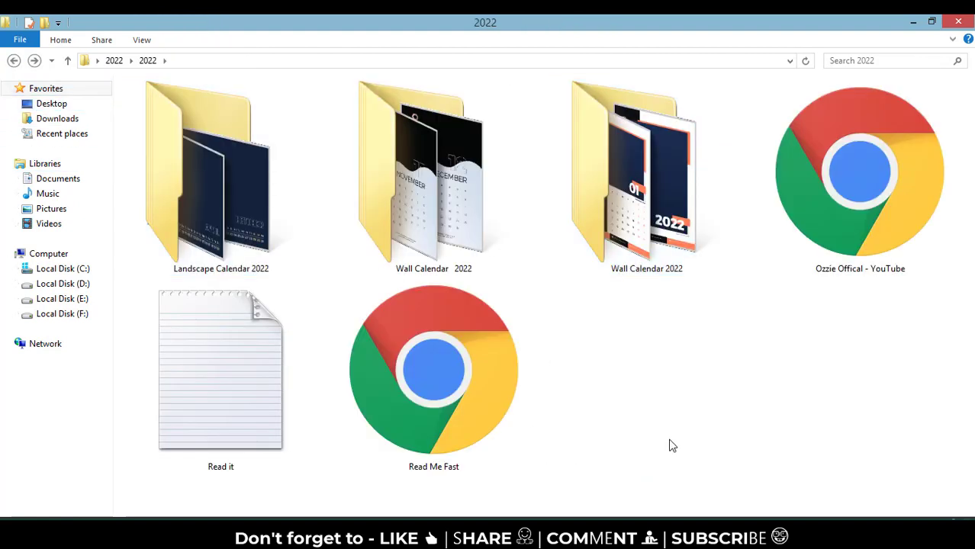